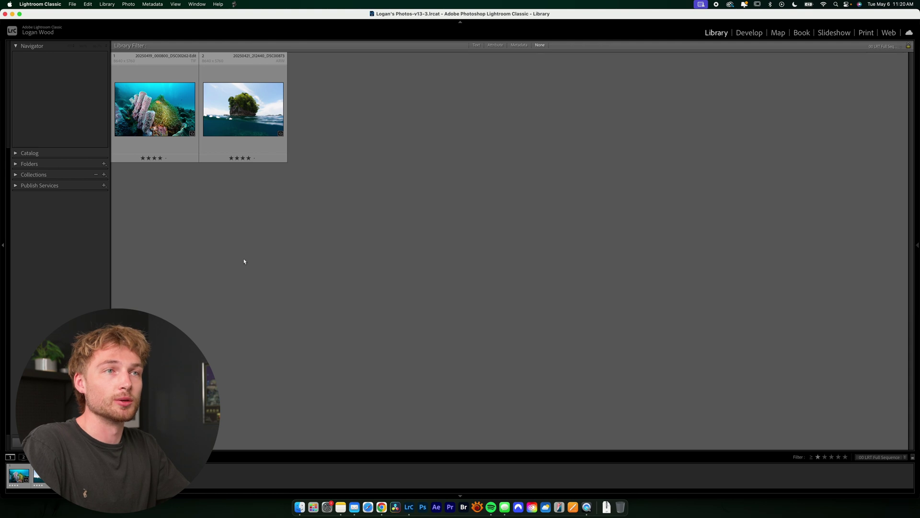
- Select the coral reef photo, bring it into Develop, and open the Masking panel
left_click(163, 109)
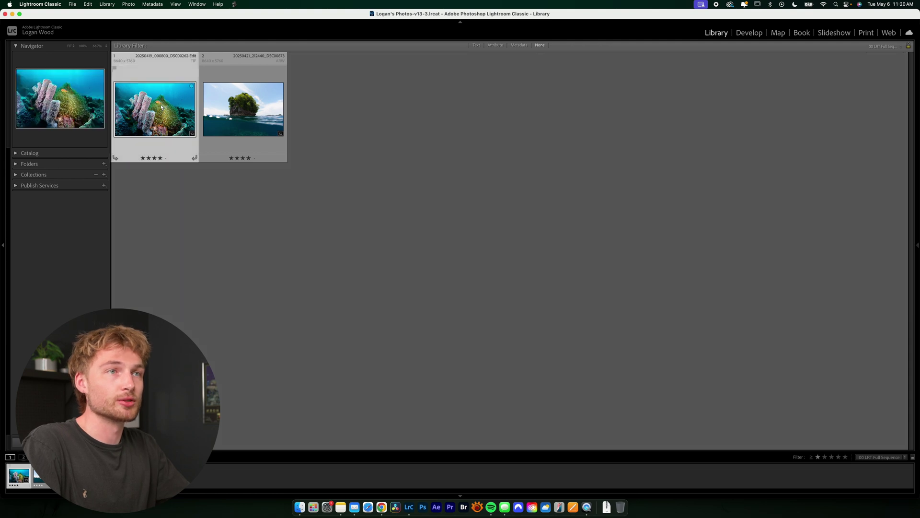
left_click(748, 35)
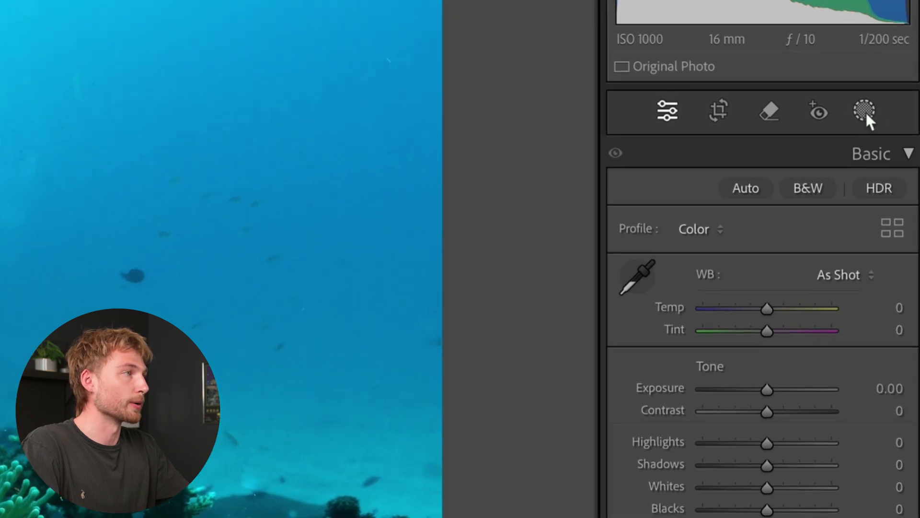
left_click(865, 111)
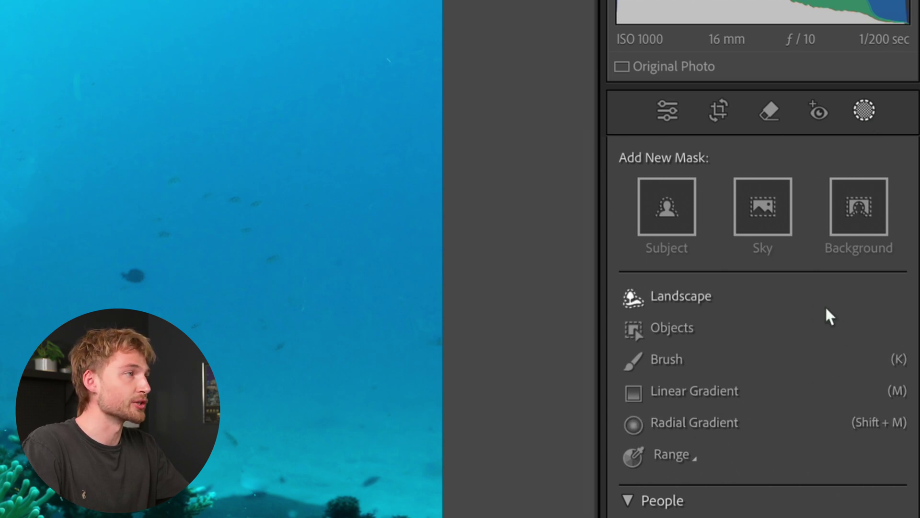
- Choose Landscape, tick Vegetation and Water, and create them as 2 separate masks
left_click(676, 303)
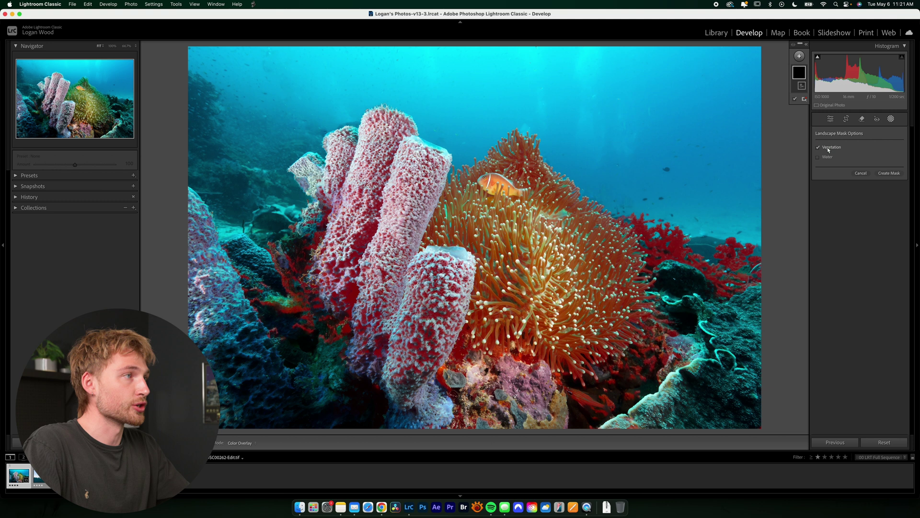
left_click(827, 158)
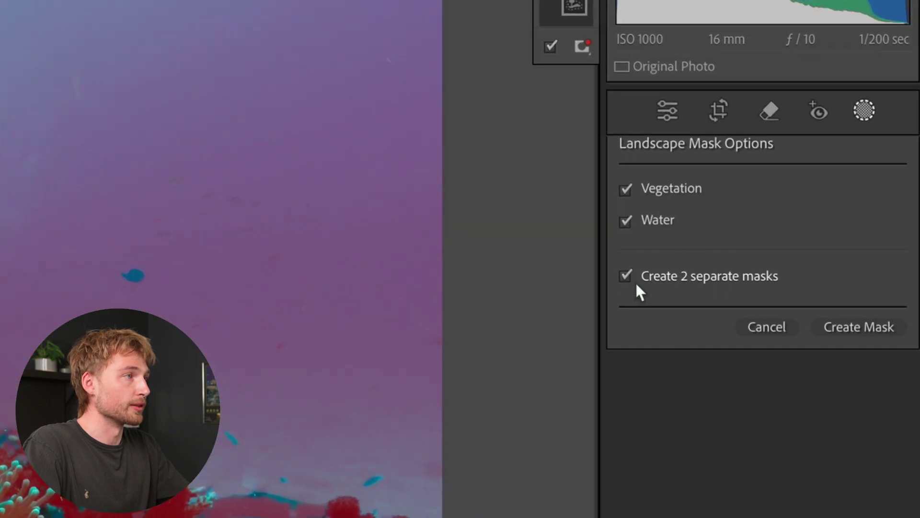
scroll(705, 282, "up", 1)
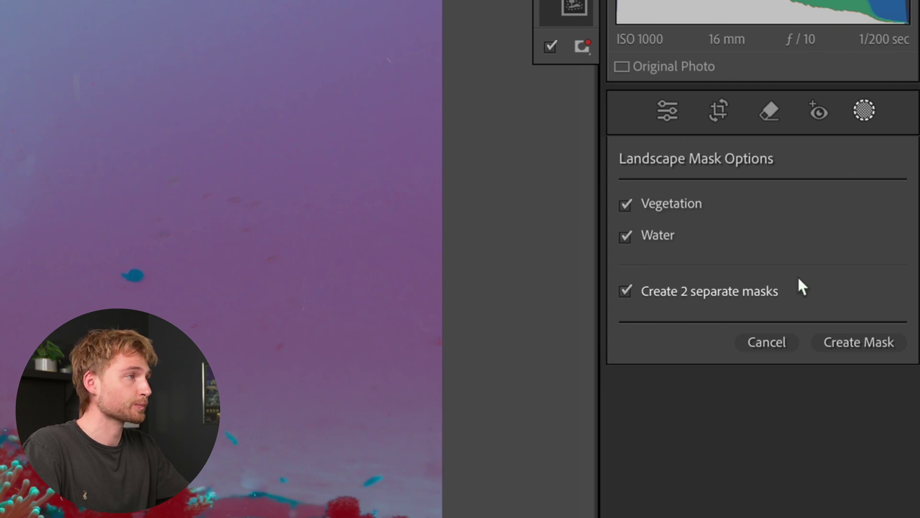
left_click(864, 342)
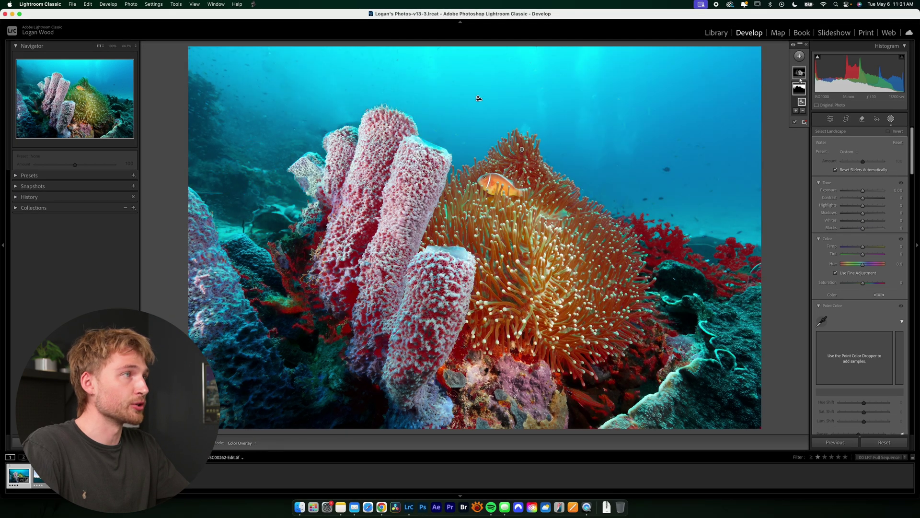
- Set the Water mask to exposure 0.65 and temperature -24, with the overlay shown
mouse_move(799, 91)
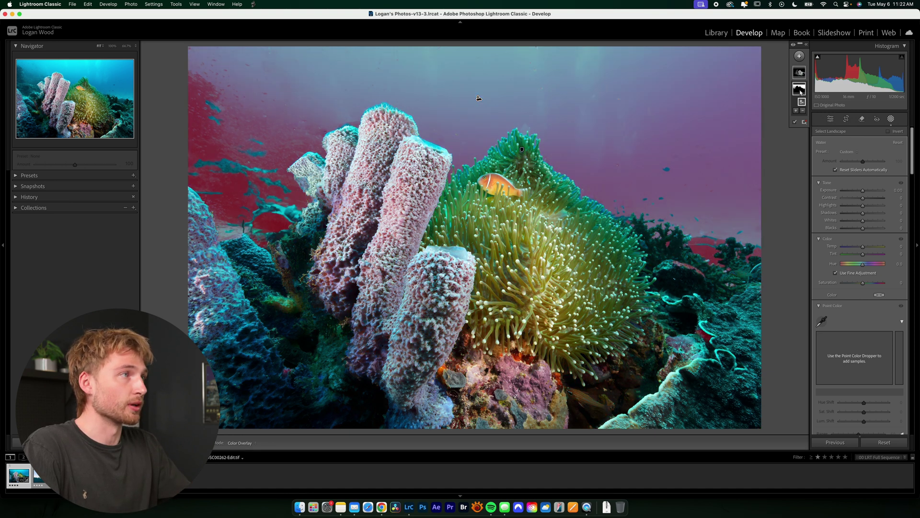
left_click(799, 90)
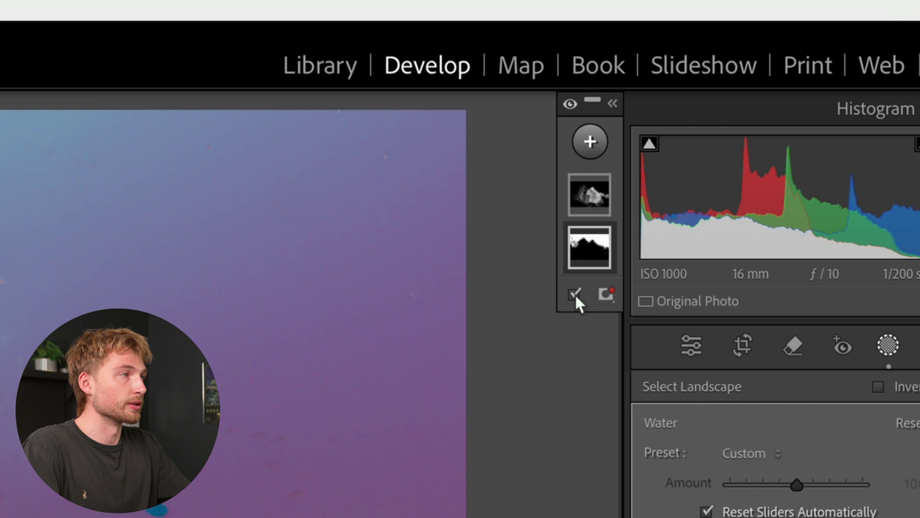
left_click(588, 282)
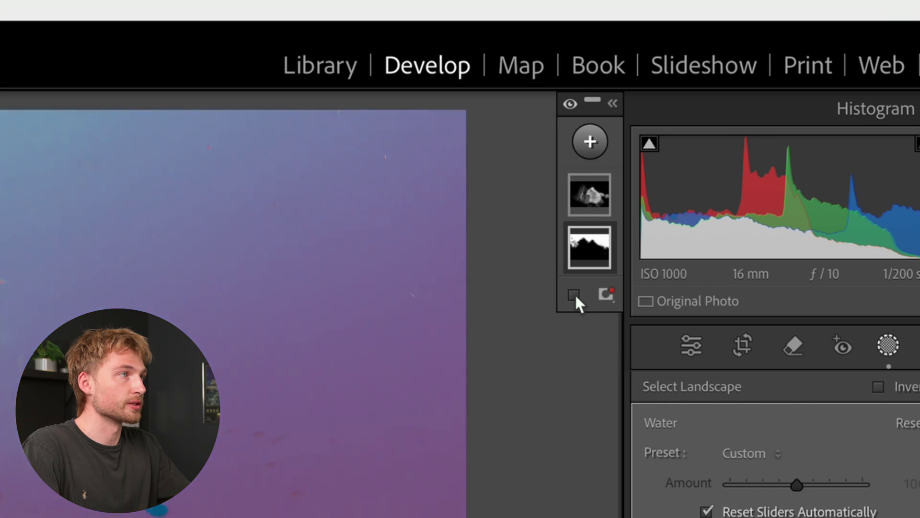
left_click(574, 294)
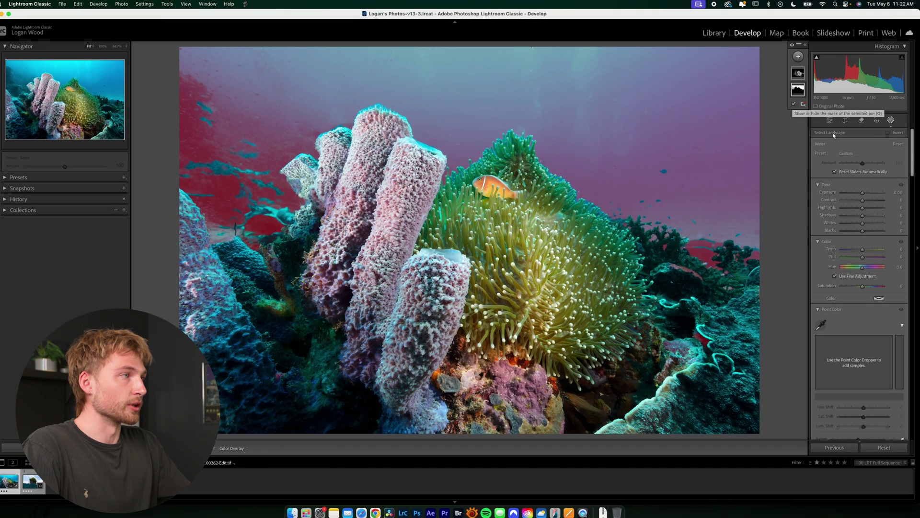
scroll(858, 207, "down", 2)
scroll(861, 207, "up", 2)
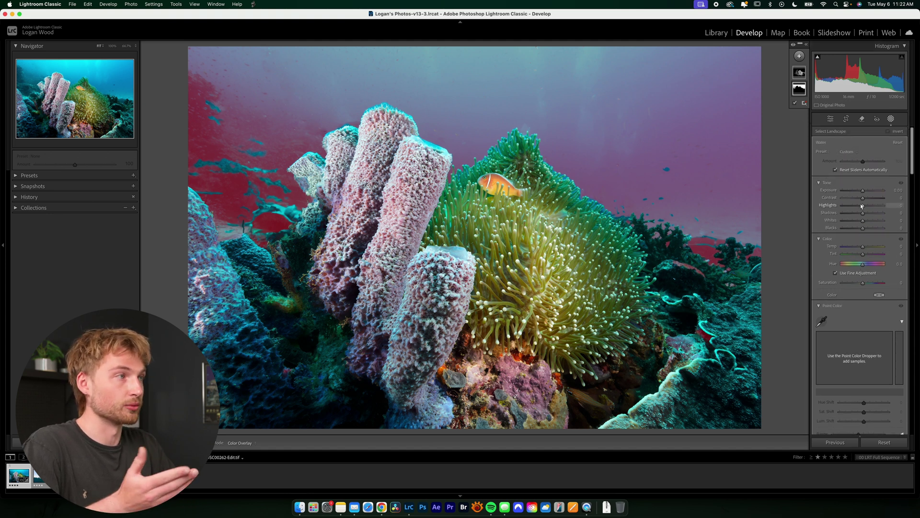
left_click_drag(863, 192, 865, 192)
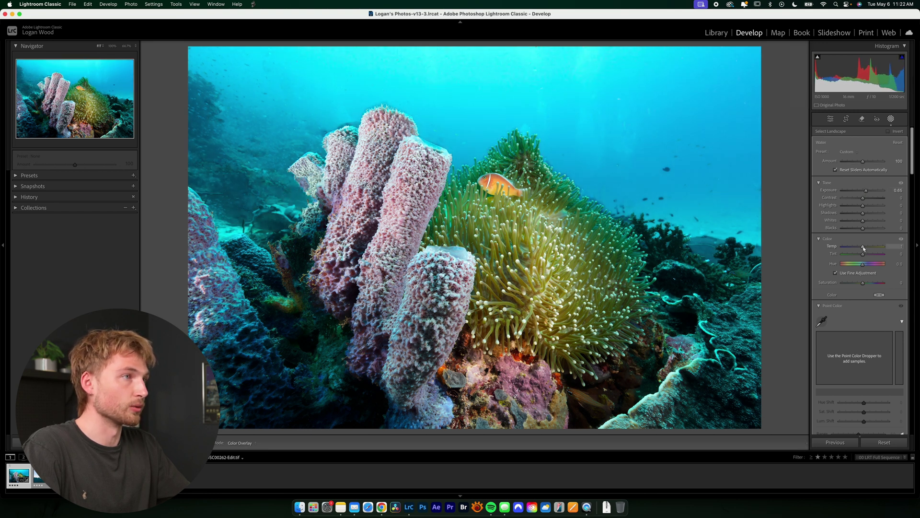
left_click_drag(863, 248, 858, 248)
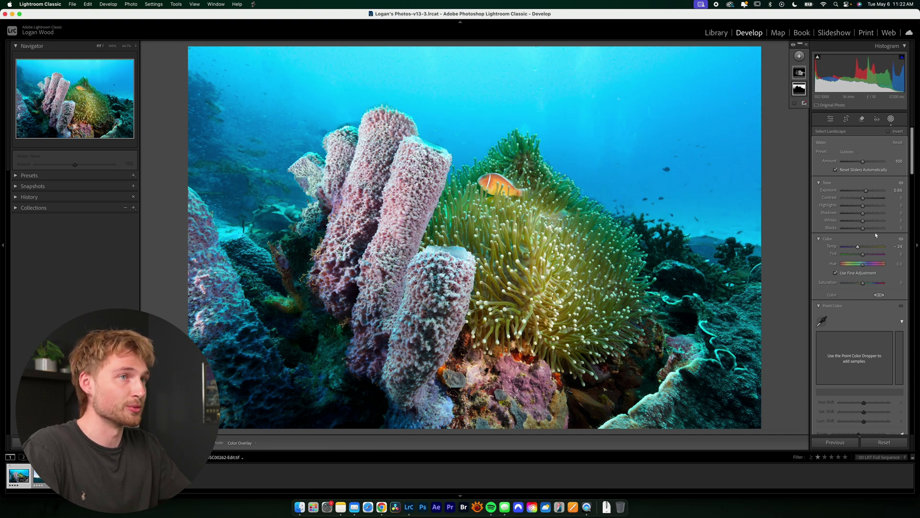
left_click(795, 104)
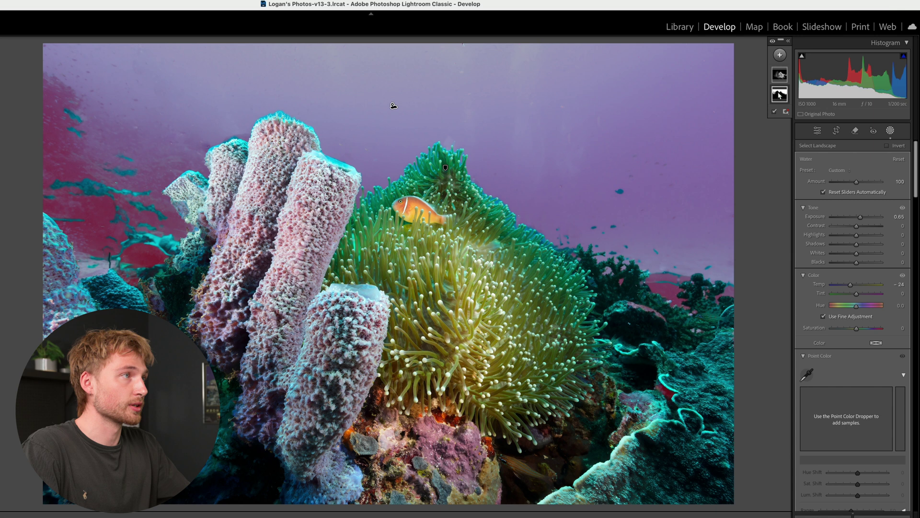
- Erase the left and right reef areas from the Water mask with a size-11 brush
mouse_move(799, 90)
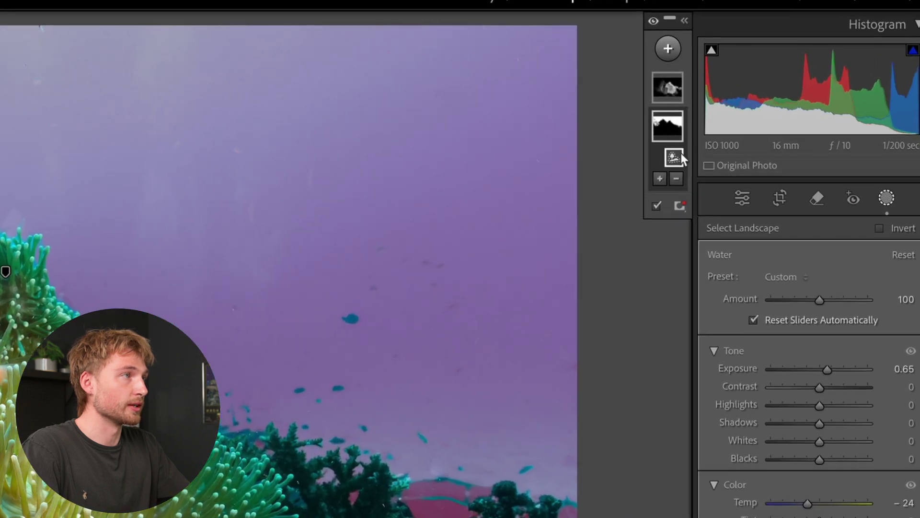
left_click(676, 179)
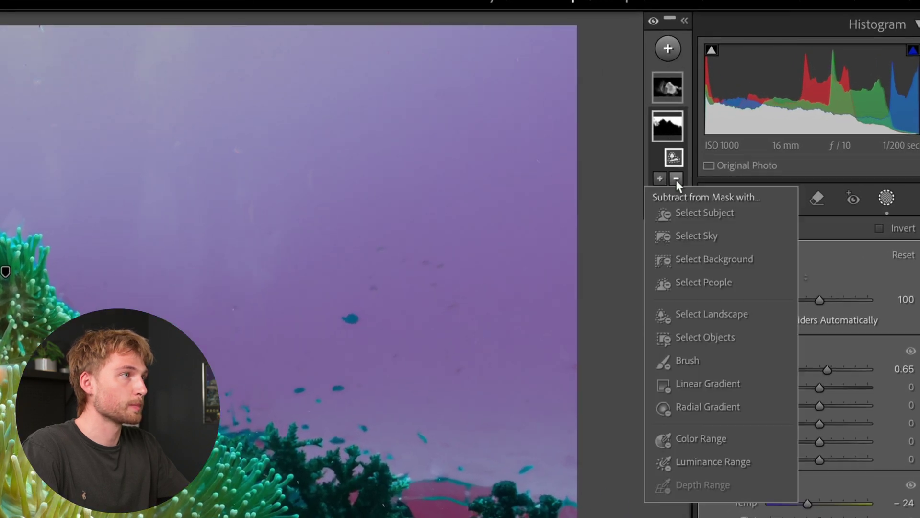
left_click(683, 361)
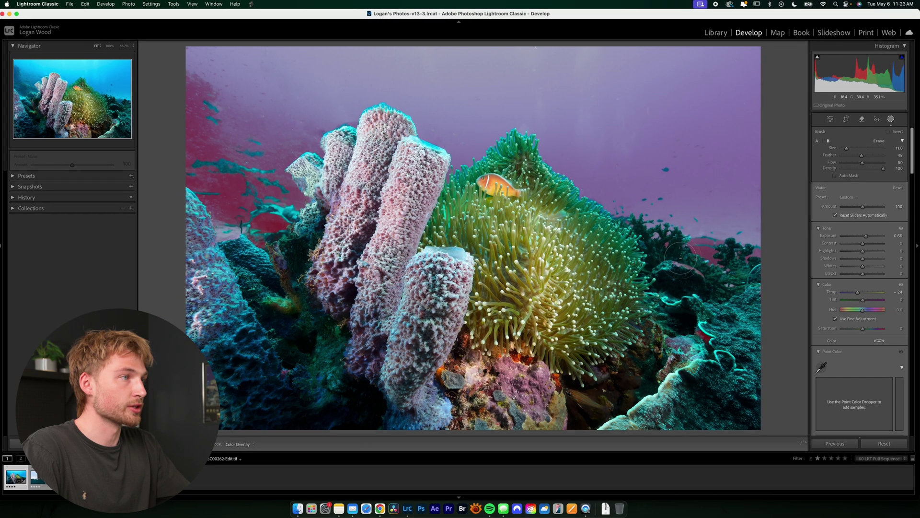
scroll(450, 509, "up", 3)
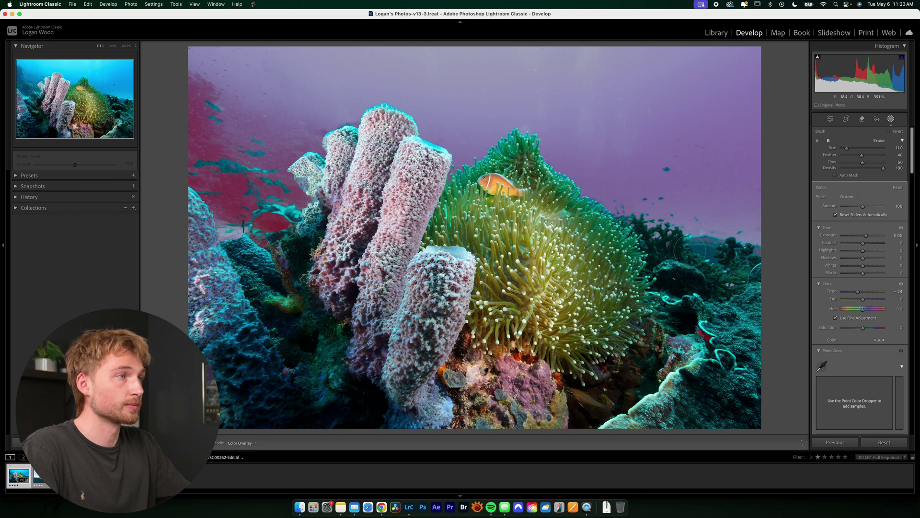
key("shift+w")
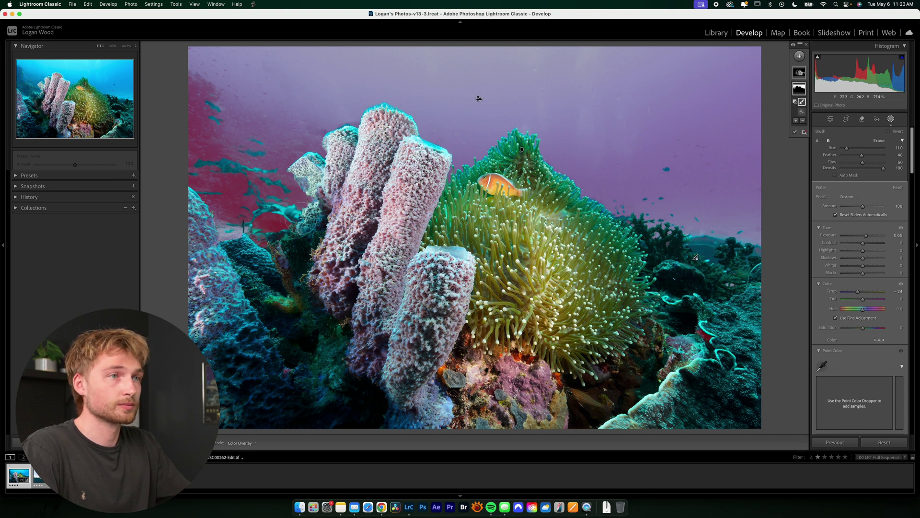
key("shift+w")
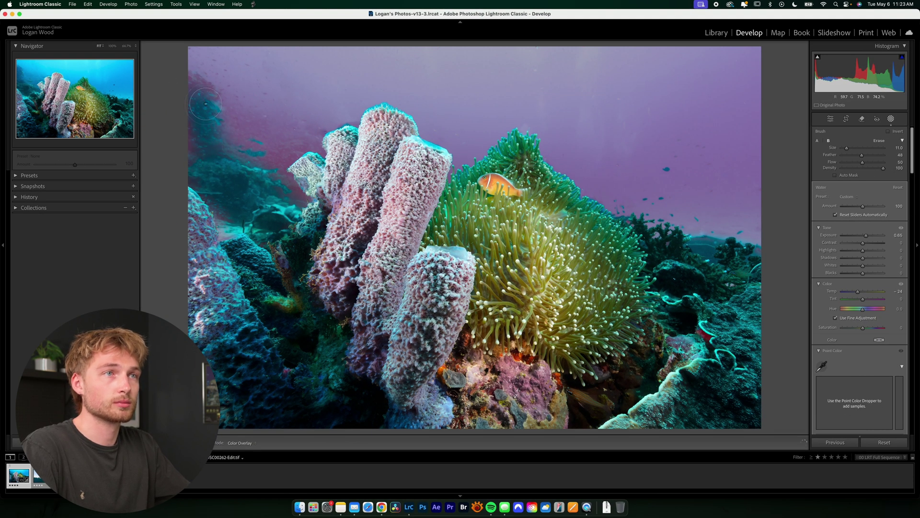
left_click(817, 104)
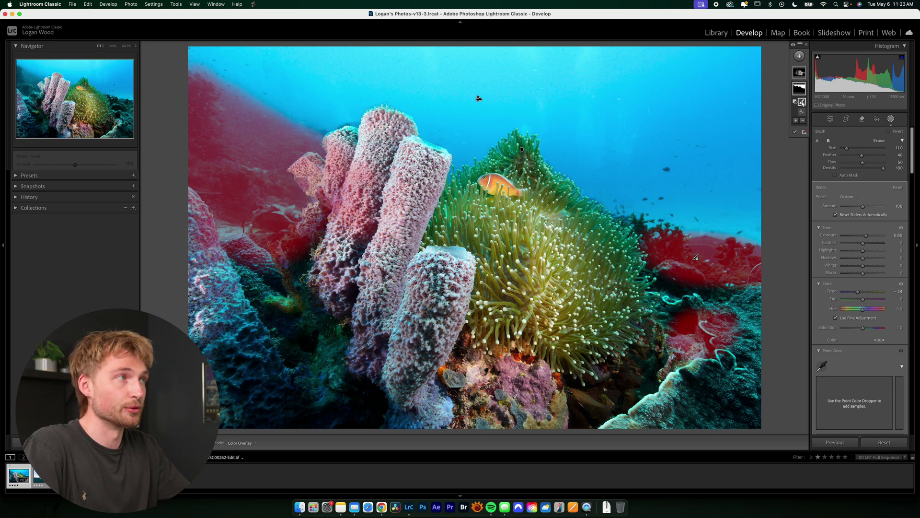
- Hide the overlay and toggle the Water mask's effect off and on to compare, leaving it on
key("o")
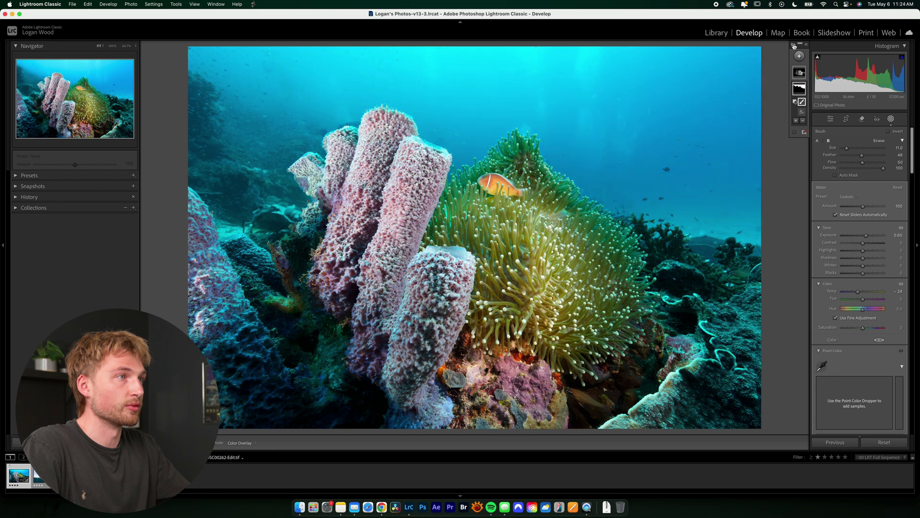
left_click(794, 46)
left_click(794, 45)
left_click(794, 46)
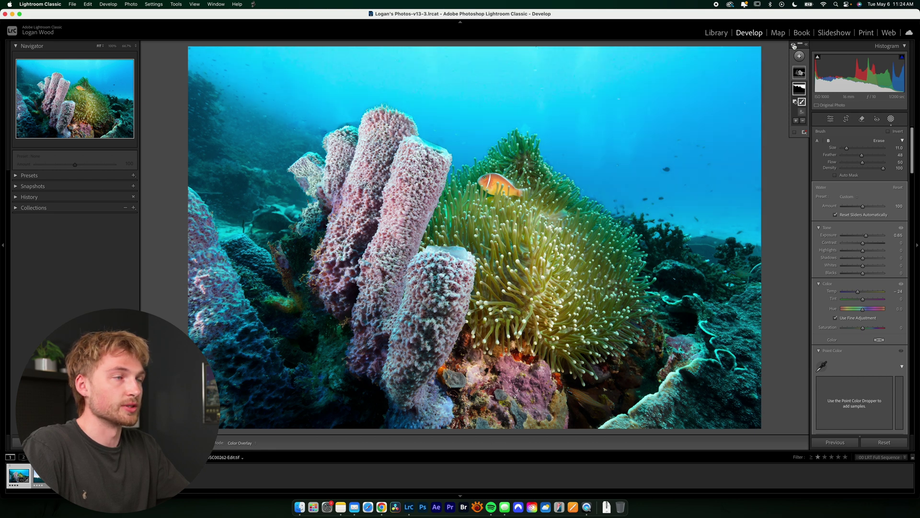
left_click(793, 46)
left_click(793, 45)
left_click(793, 46)
left_click(794, 46)
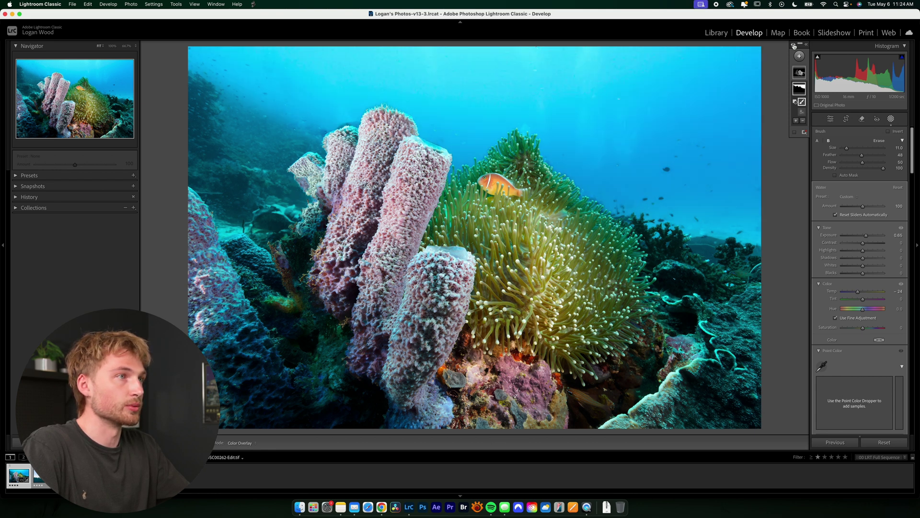
left_click(794, 46)
left_click(794, 46)
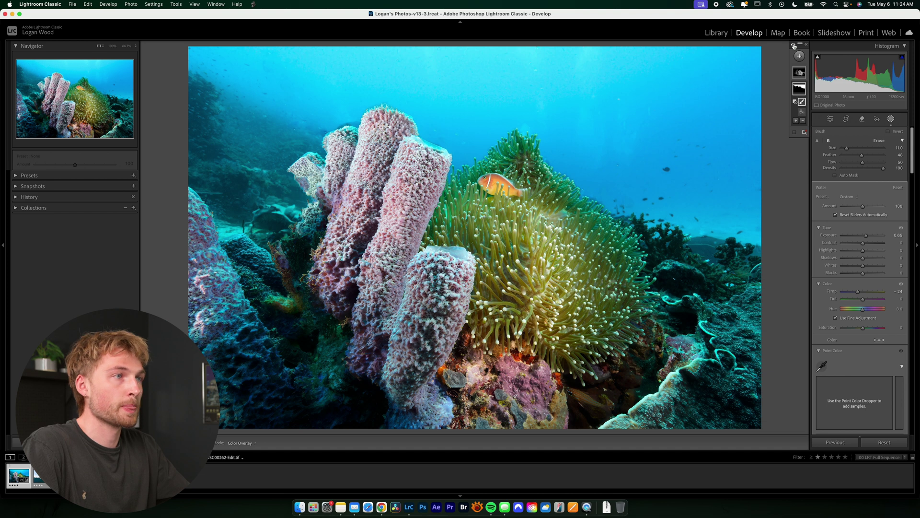
- Select the Vegetation mask, hide its overlay, and add about +0.18 exposure and clarity 12
mouse_move(794, 75)
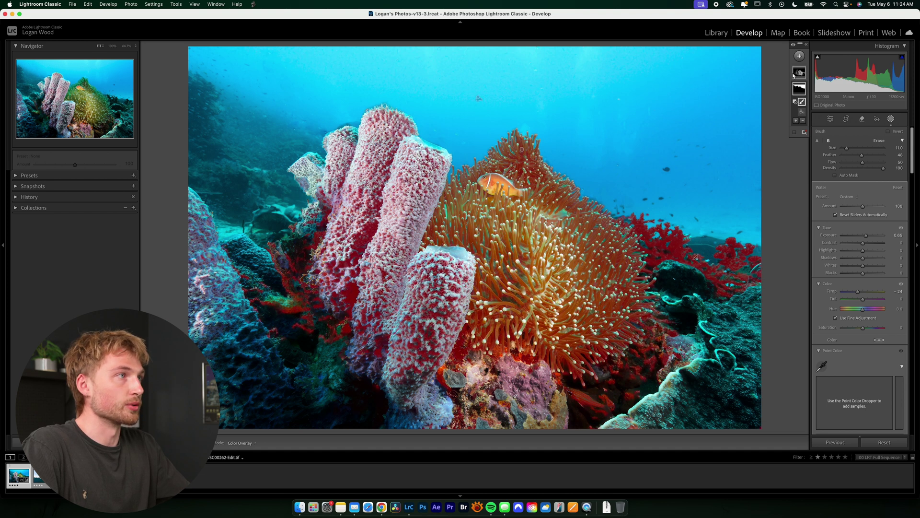
left_click(522, 149)
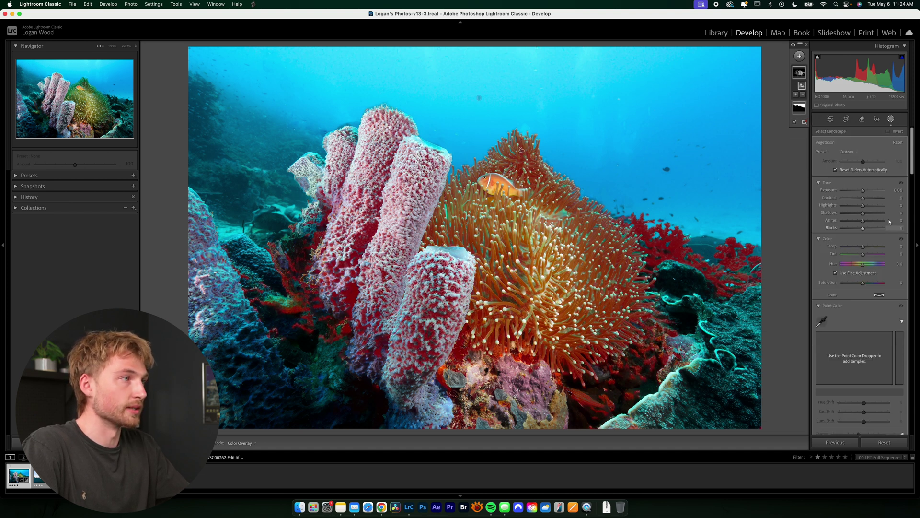
left_click(795, 123)
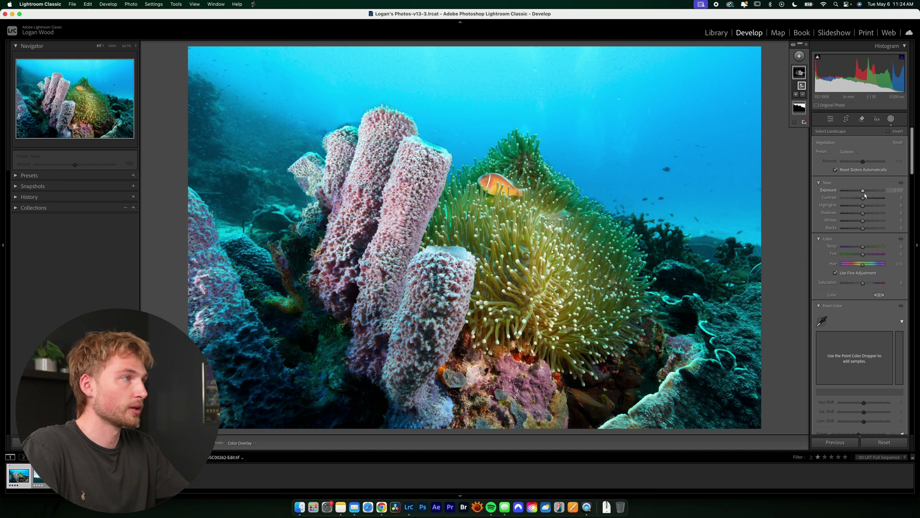
left_click_drag(863, 191, 865, 192)
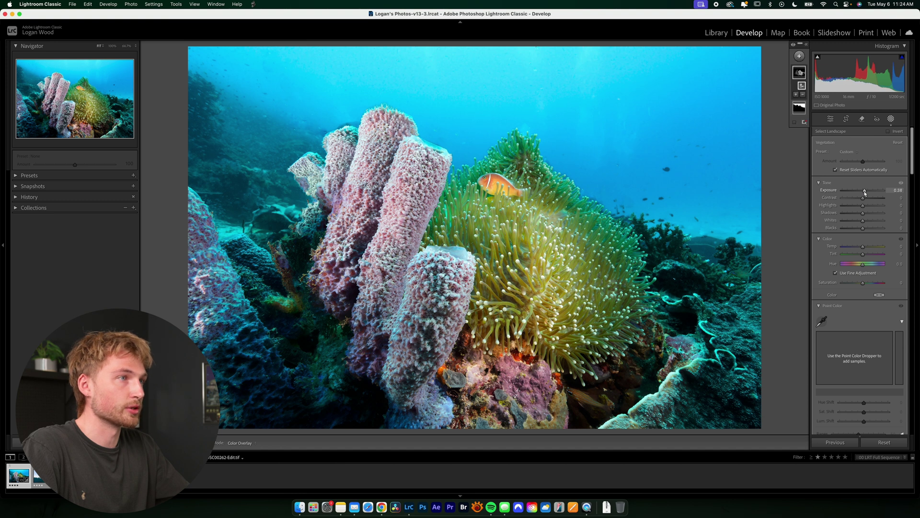
scroll(861, 200, "down", 10)
scroll(862, 202, "down", 3)
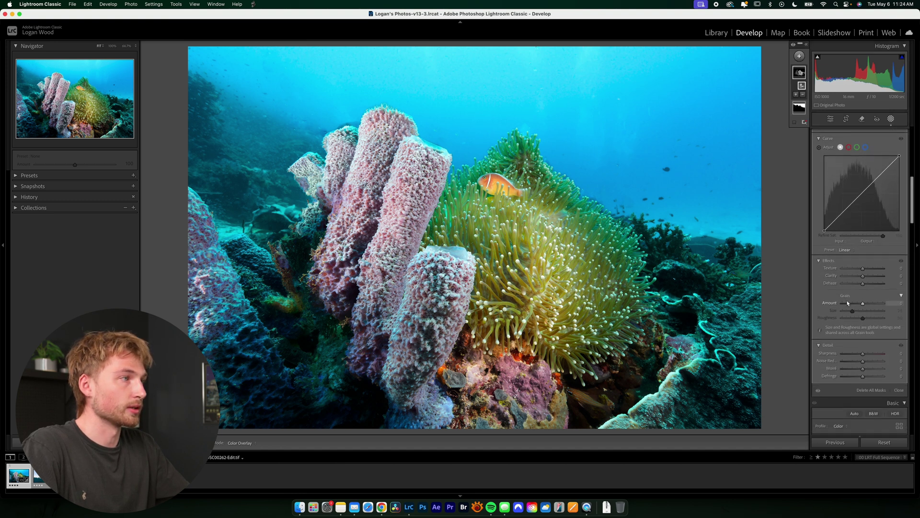
left_click_drag(864, 279, 867, 279)
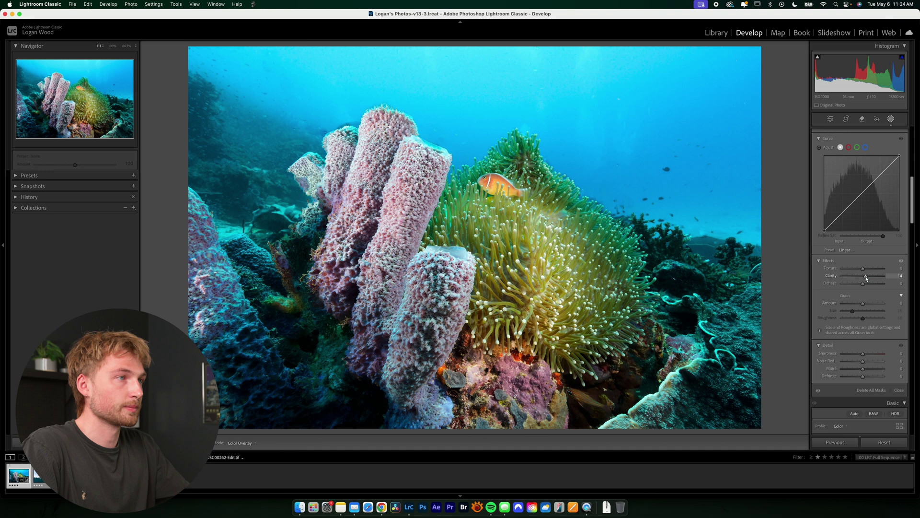
scroll(866, 278, "up", 10)
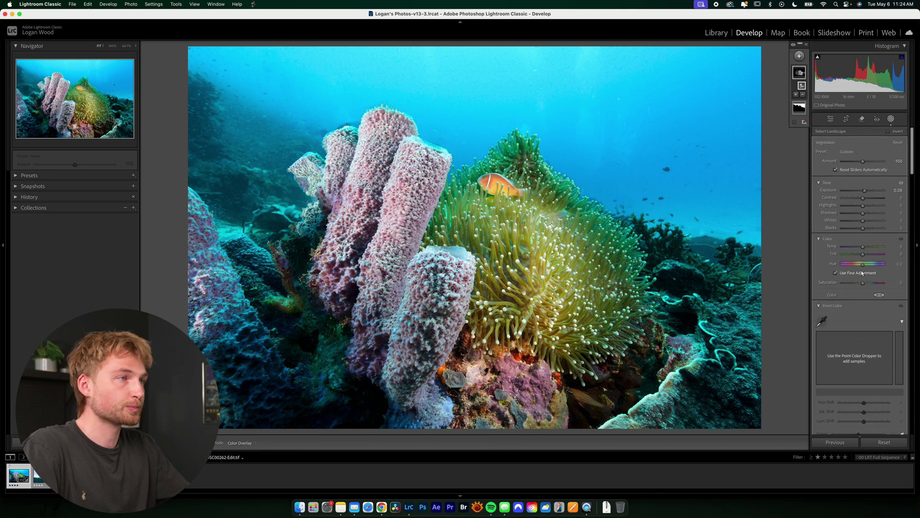
mouse_move(800, 74)
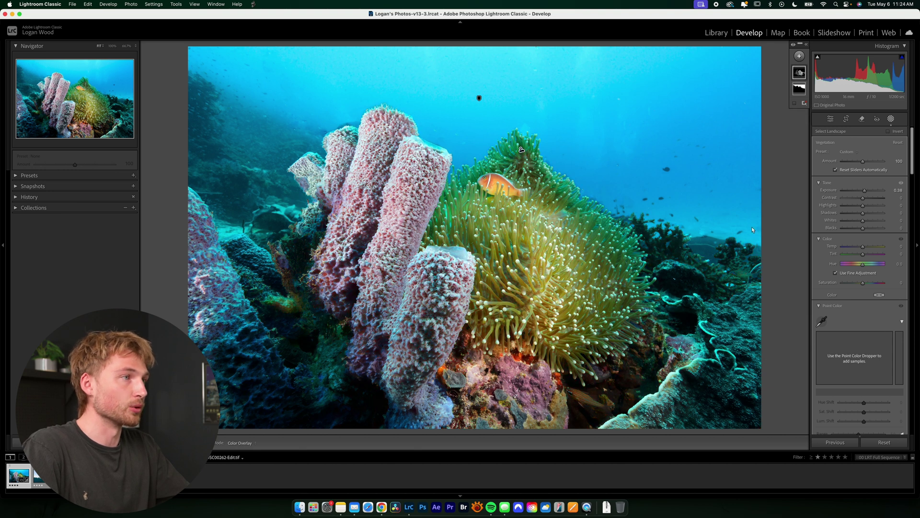
- Brush the red coral on the right out of the Vegetation mask
left_click(794, 104)
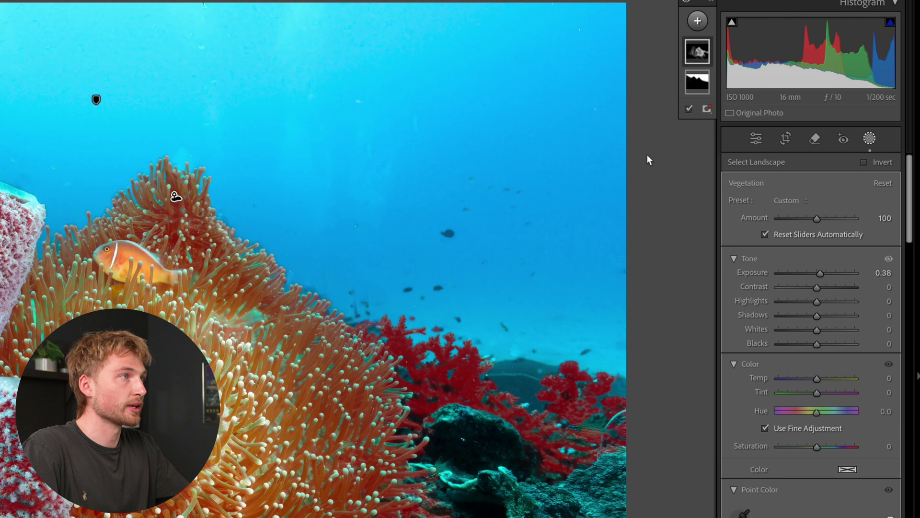
mouse_move(697, 52)
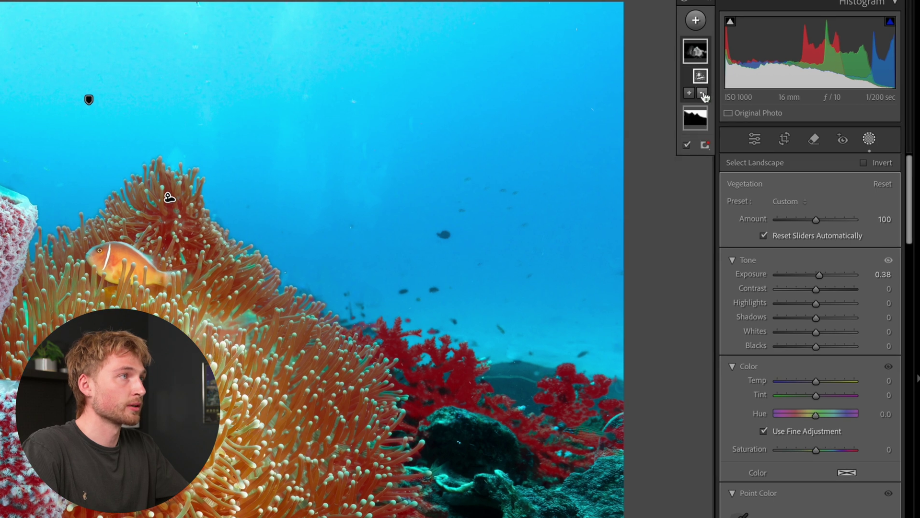
left_click(703, 93)
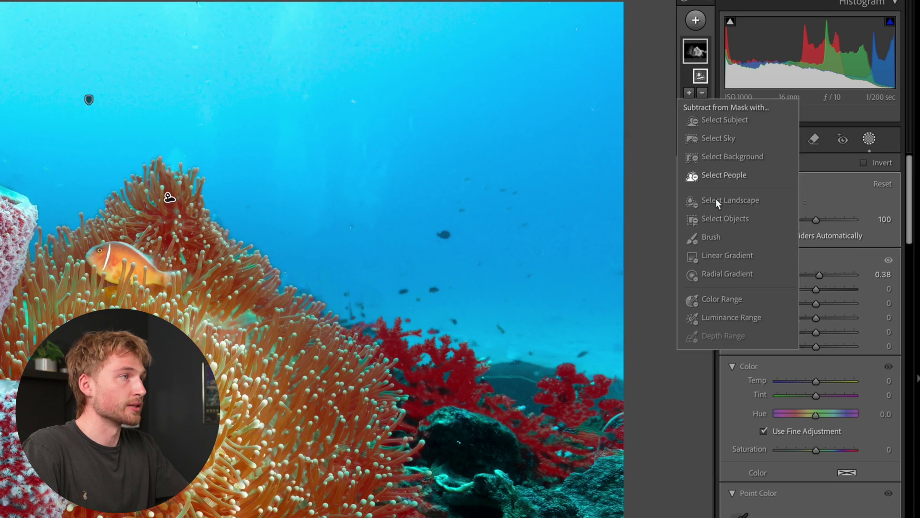
left_click(710, 237)
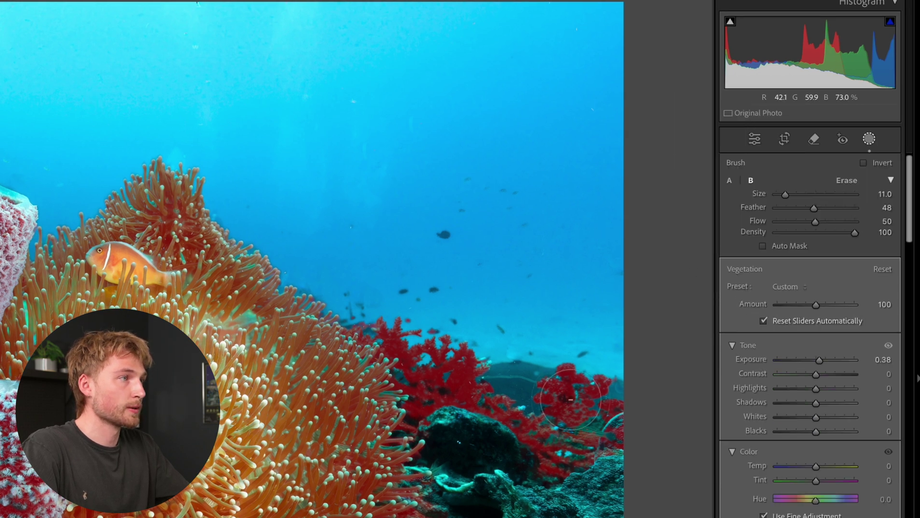
mouse_move(571, 398)
left_mouse_down()
mouse_move(544, 431)
mouse_move(572, 464)
mouse_move(594, 443)
mouse_move(623, 444)
mouse_move(584, 351)
mouse_move(518, 417)
mouse_move(477, 399)
mouse_move(436, 310)
mouse_move(454, 382)
mouse_move(459, 341)
mouse_move(432, 334)
mouse_move(433, 421)
mouse_move(422, 411)
mouse_move(419, 417)
mouse_move(414, 346)
mouse_move(432, 379)
left_mouse_up()
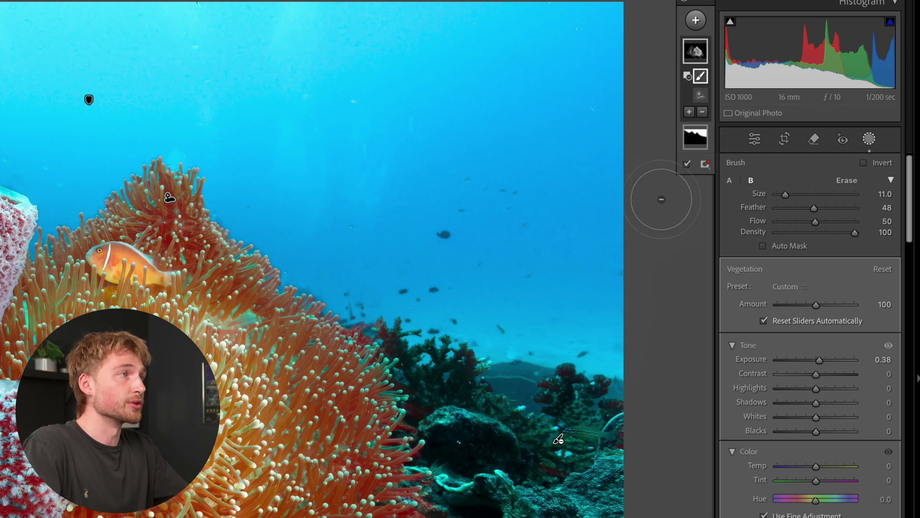
- Brush the dark coral left of the sponges into the Vegetation mask
left_click(689, 113)
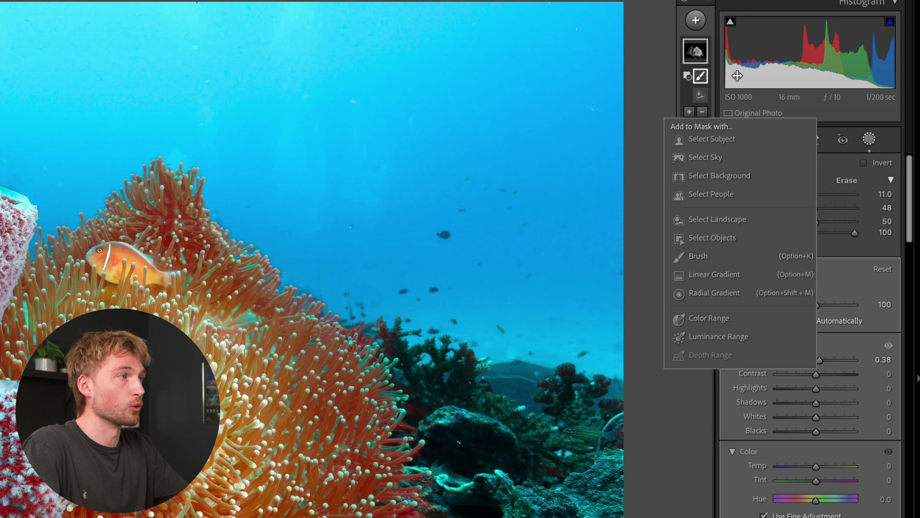
left_click(688, 257)
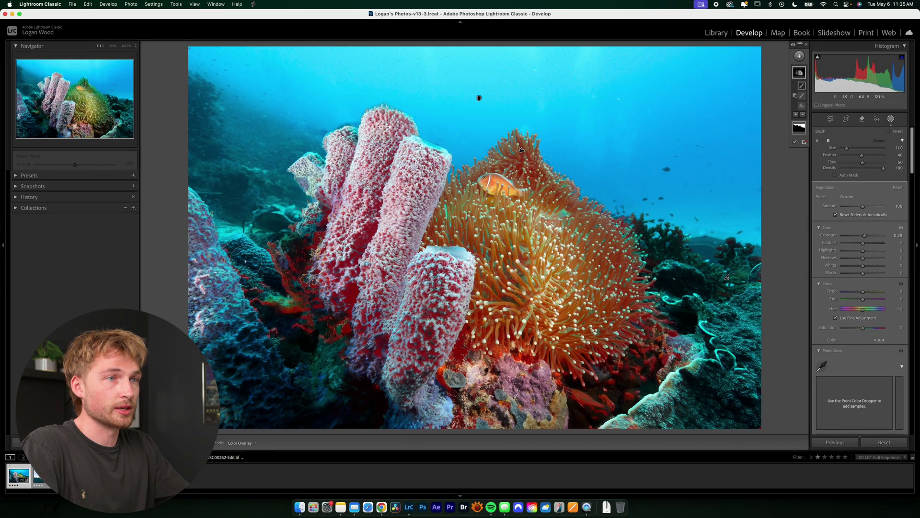
mouse_move(240, 250)
left_mouse_down()
mouse_move(267, 276)
mouse_move(269, 305)
mouse_move(291, 324)
mouse_move(269, 287)
mouse_move(280, 285)
mouse_move(331, 357)
left_mouse_up()
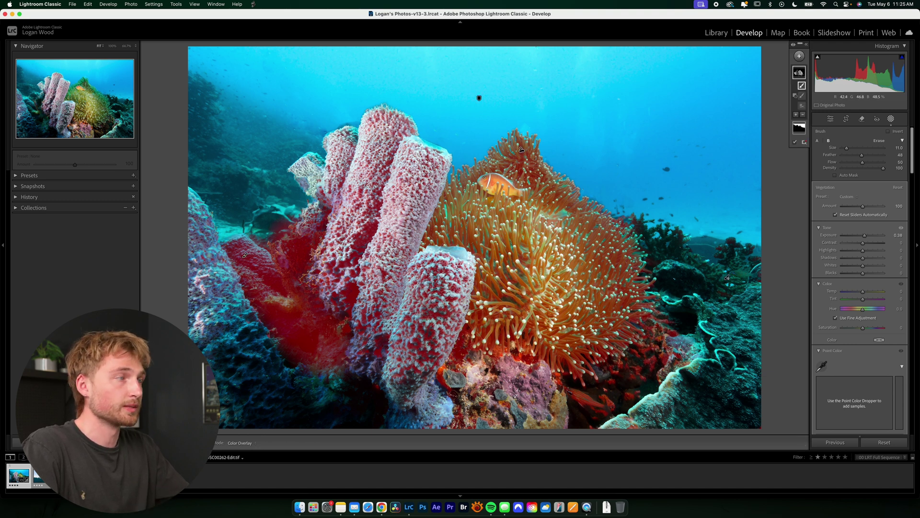
left_click(794, 45)
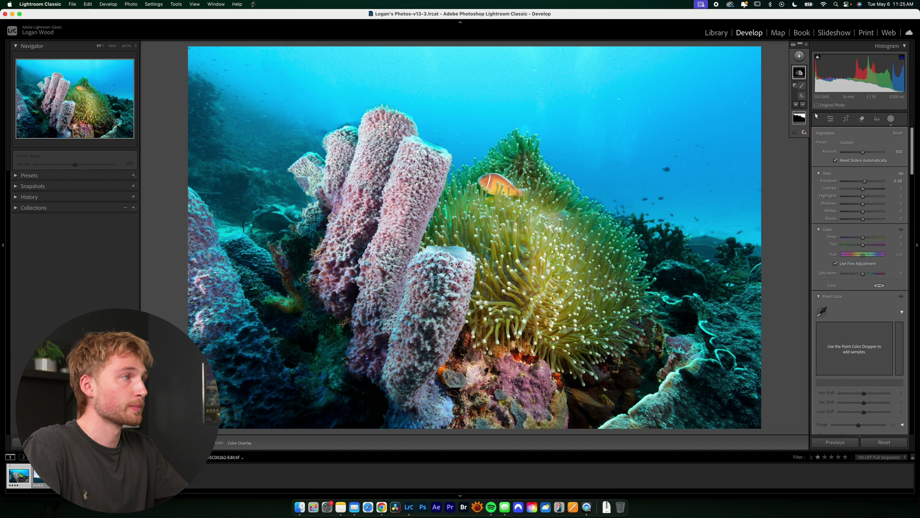
- Close Masking, undo a trial contrast nudge, and advance to the split-shot island photo
left_click(891, 118)
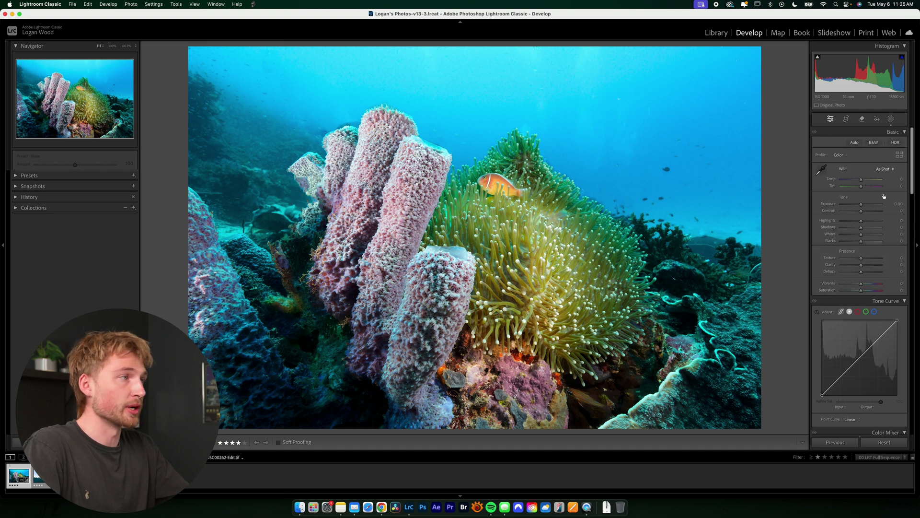
left_click_drag(861, 212, 863, 214)
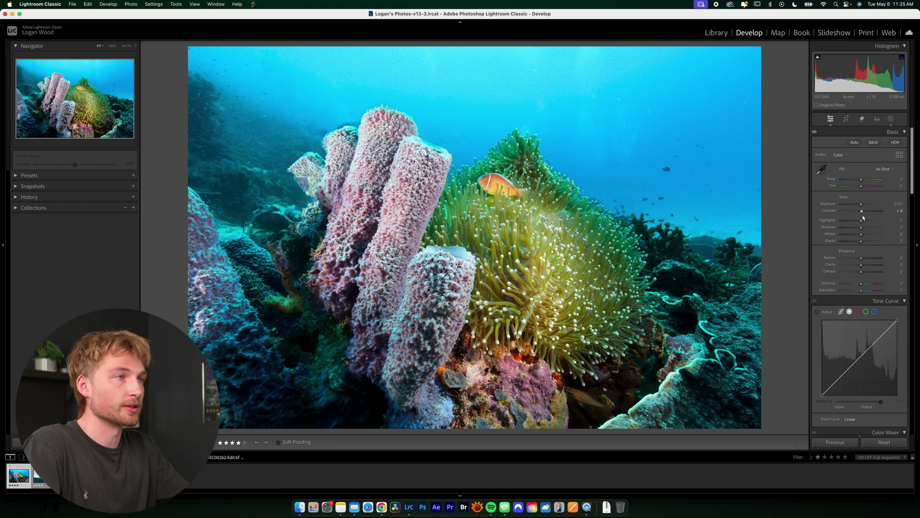
key("super+z")
key("Right")
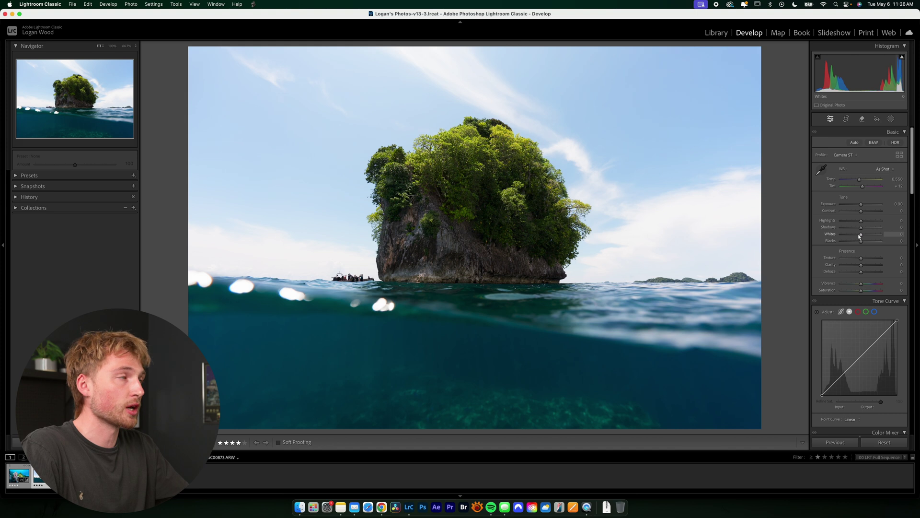
- Crop the island photo tighter from the top-right, shifting the island and horizon lower
left_click(847, 119)
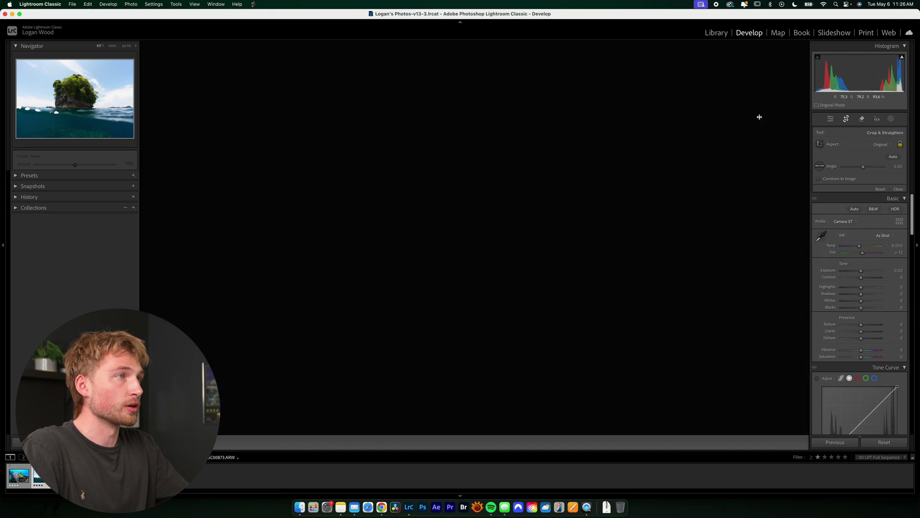
left_click_drag(758, 48, 714, 78)
left_click_drag(642, 129, 646, 137)
key("Return")
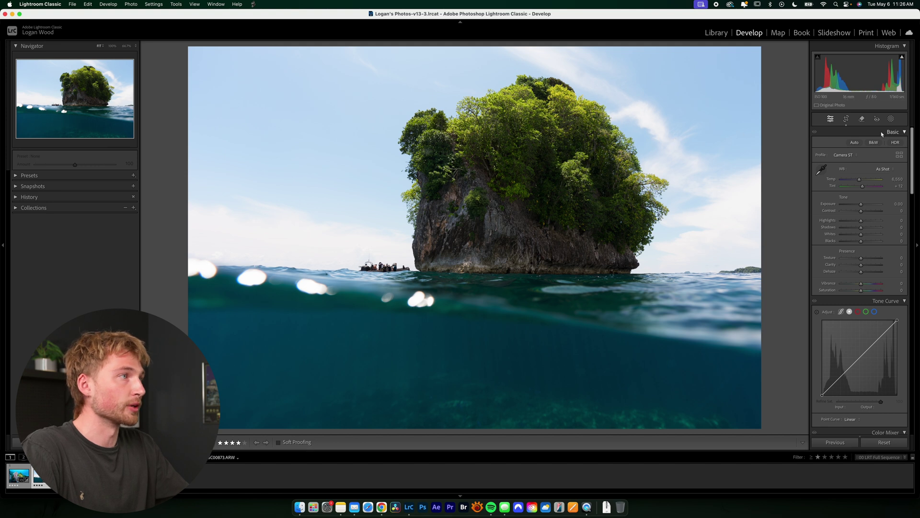
- Create Landscape masks for Sky, Mountains, Water and Natural Ground as 4 separate masks
left_click(891, 119)
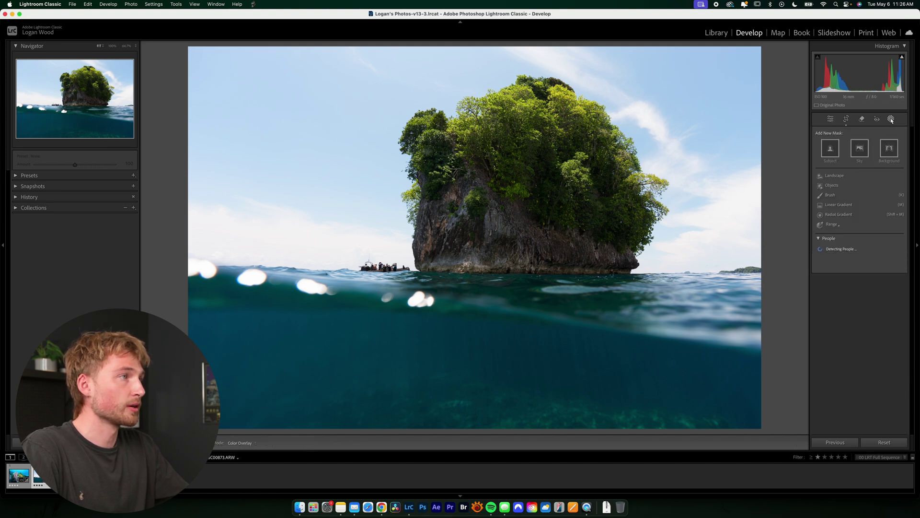
left_click(834, 175)
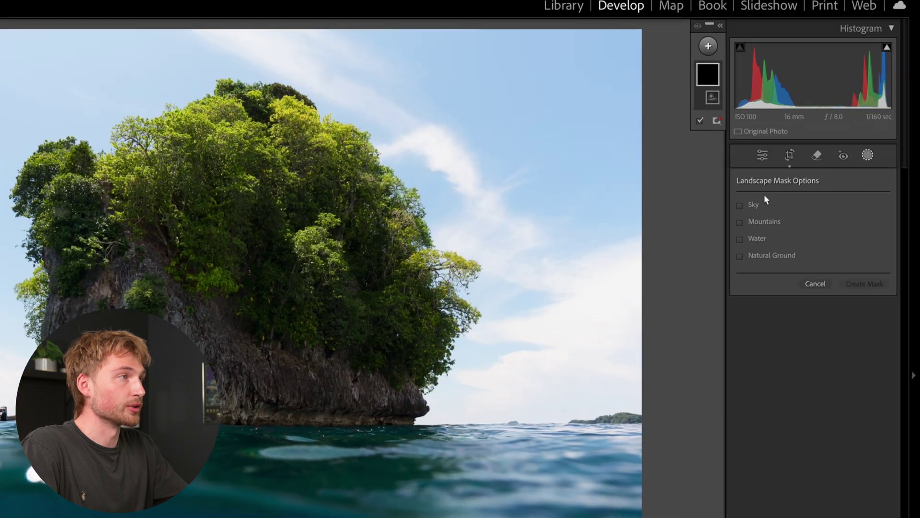
left_click(798, 160)
left_click(679, 314)
left_click(672, 339)
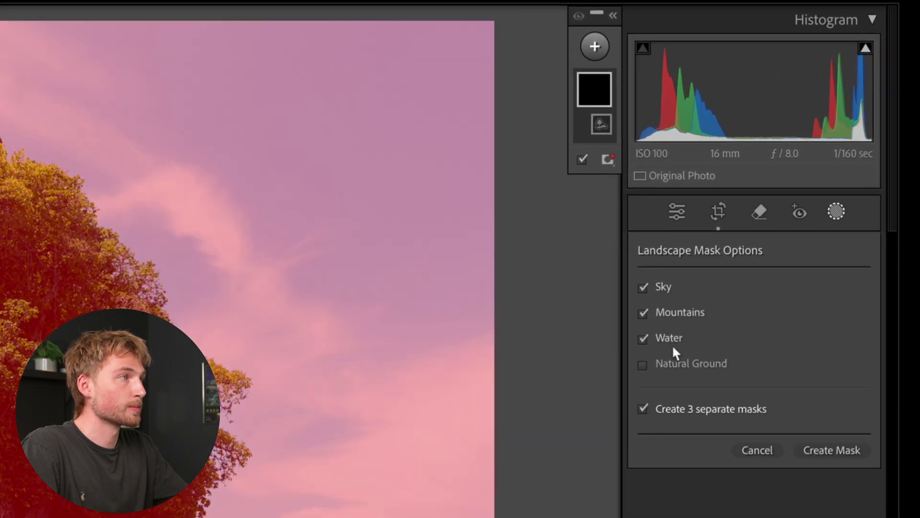
left_click(677, 363)
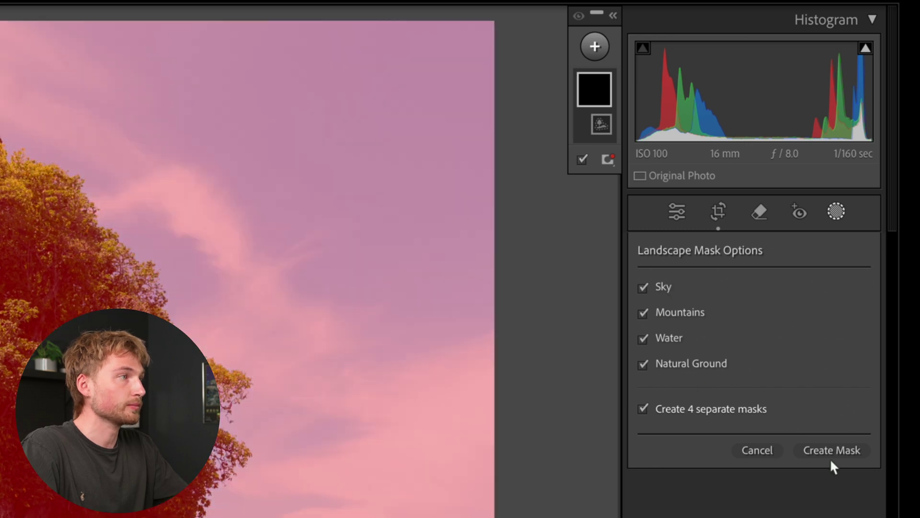
left_click(832, 450)
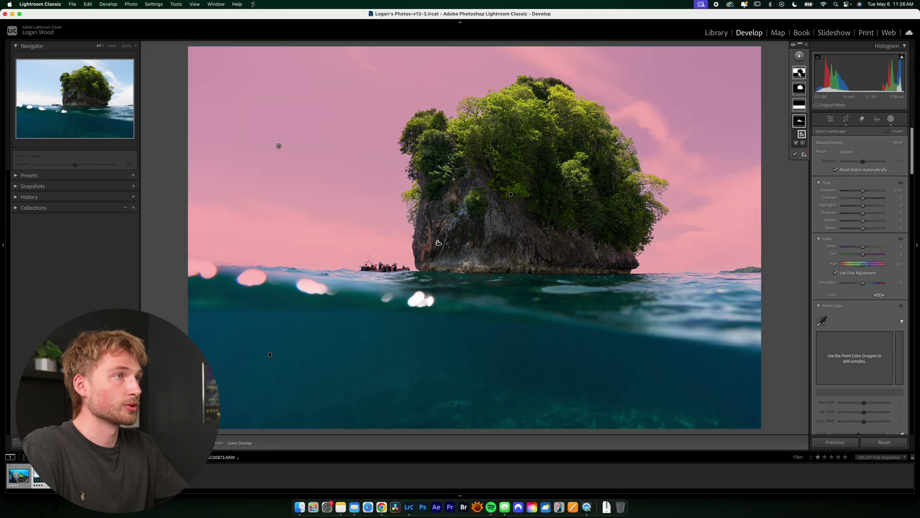
- Select the Mountains mask and erase the boat and horizon water from it with a size-7 brush
left_click(799, 88)
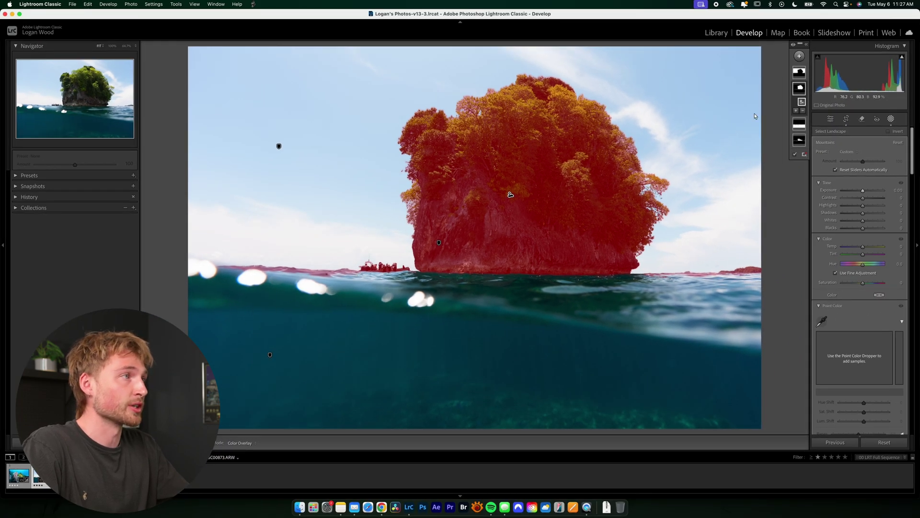
left_click(803, 112)
left_click(807, 187)
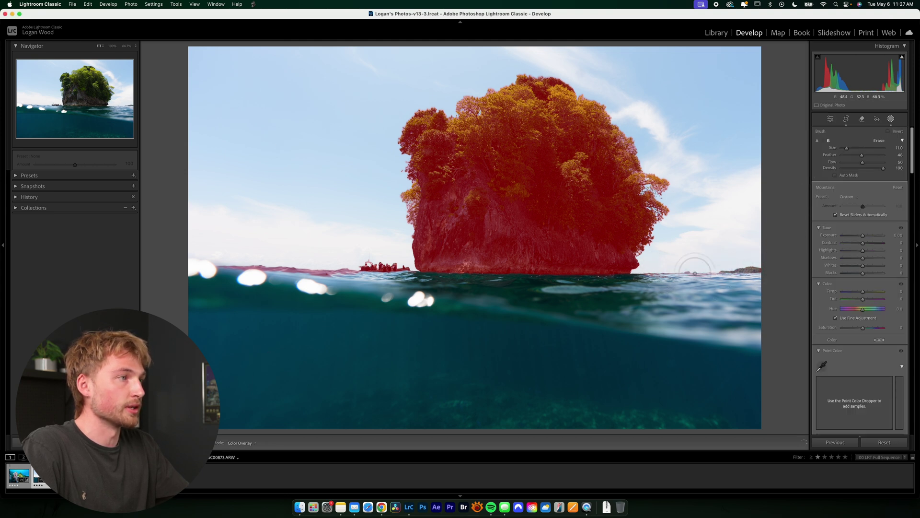
left_click_drag(368, 259, 398, 261)
scroll(400, 263, "down", 4)
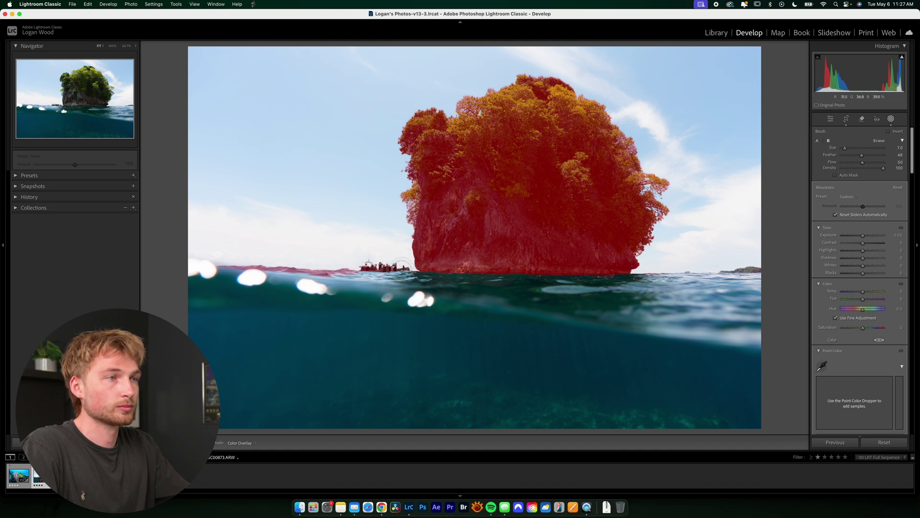
left_click_drag(340, 265, 225, 268)
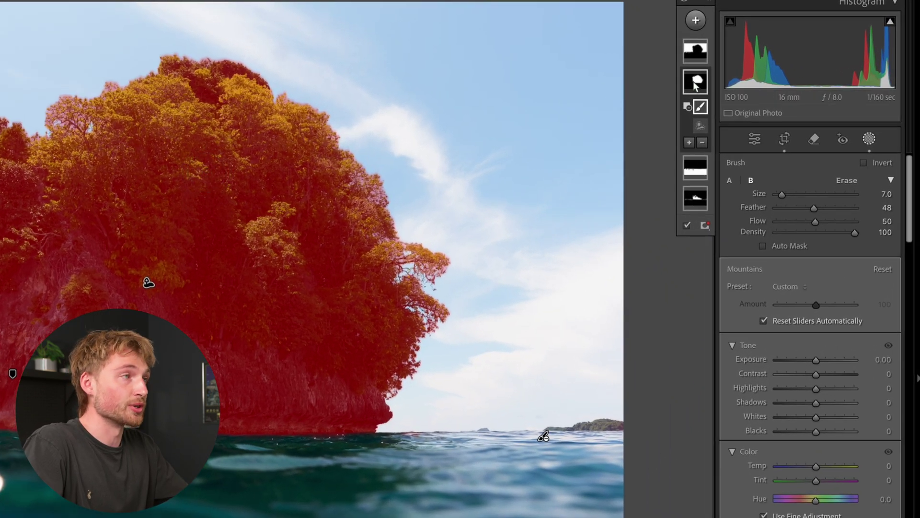
- Subtract the AI-detected Natural Ground area from the Mountains mask, leaving only the tree canopy
left_click(702, 143)
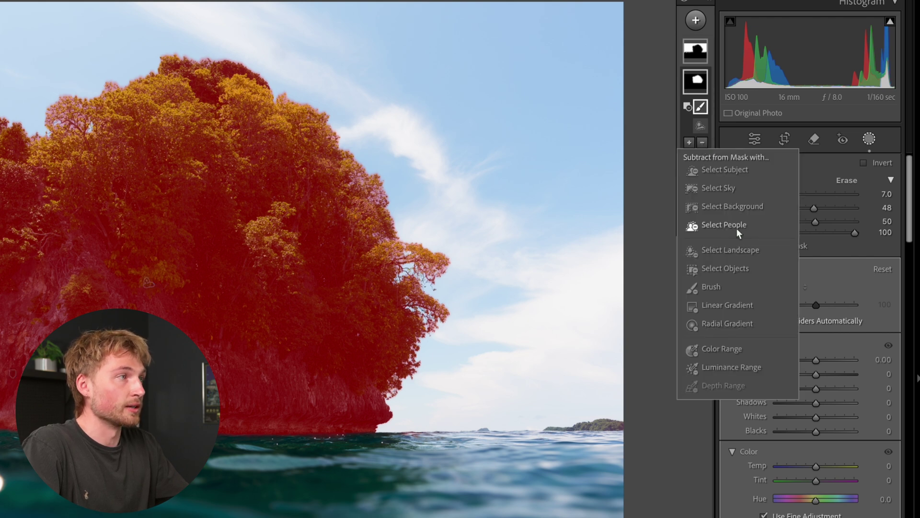
left_click(716, 251)
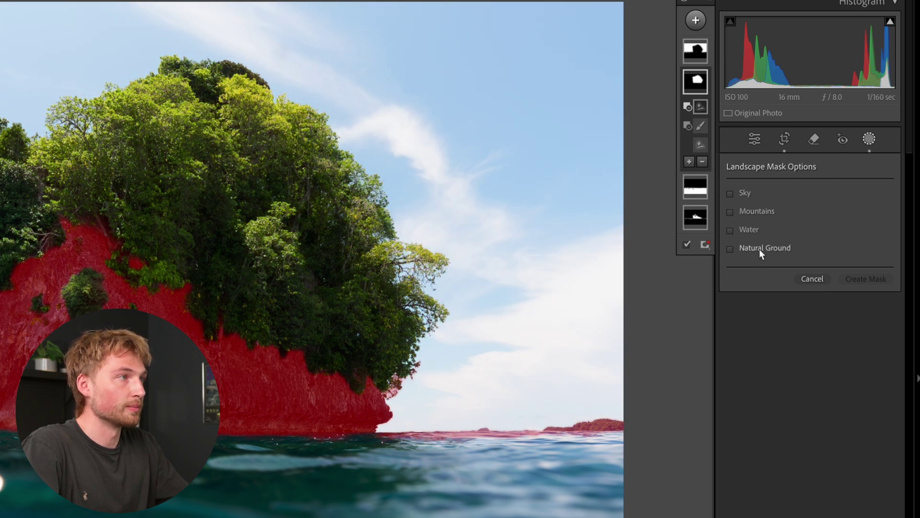
left_click(759, 249)
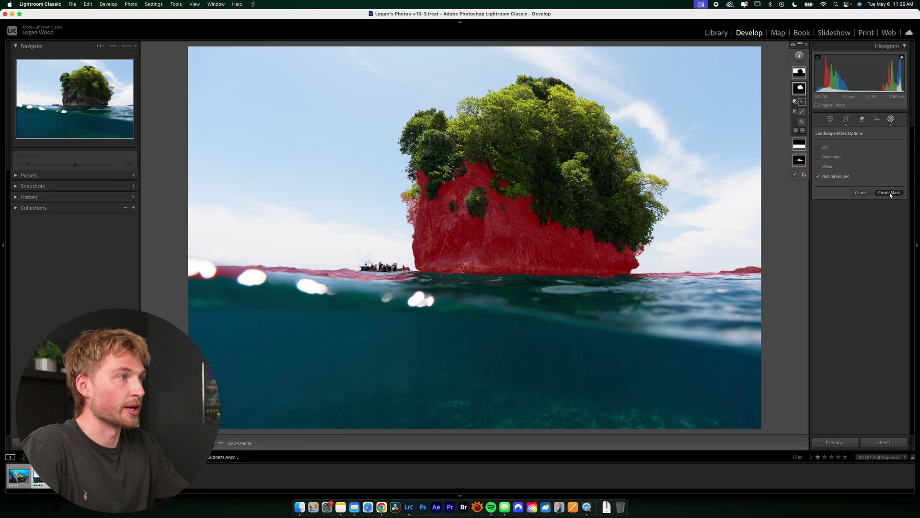
left_click(890, 193)
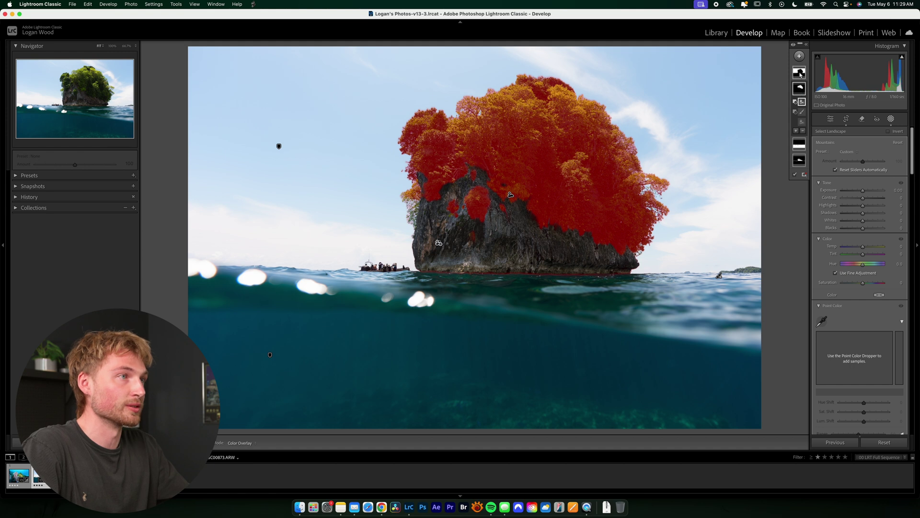
- Brush-erase the Natural Ground mask along the right and left horizon, including the distant island
mouse_move(800, 74)
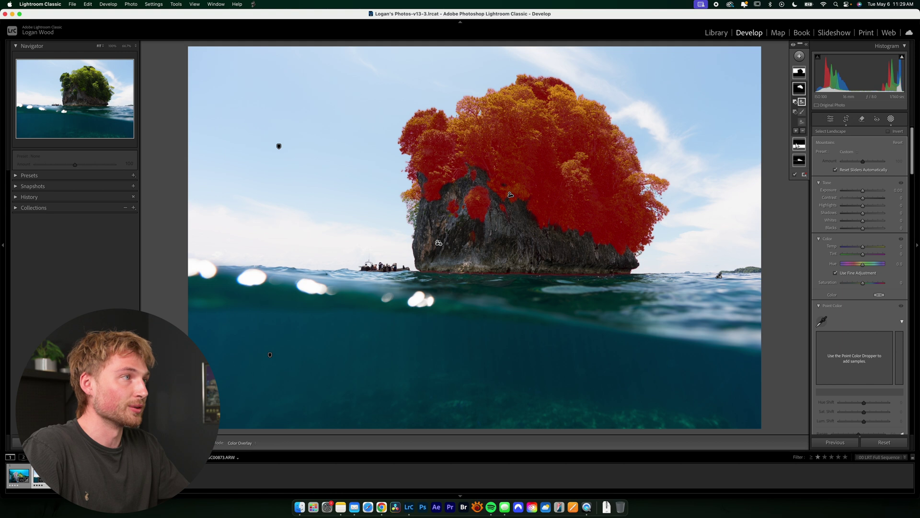
mouse_move(797, 145)
mouse_move(802, 163)
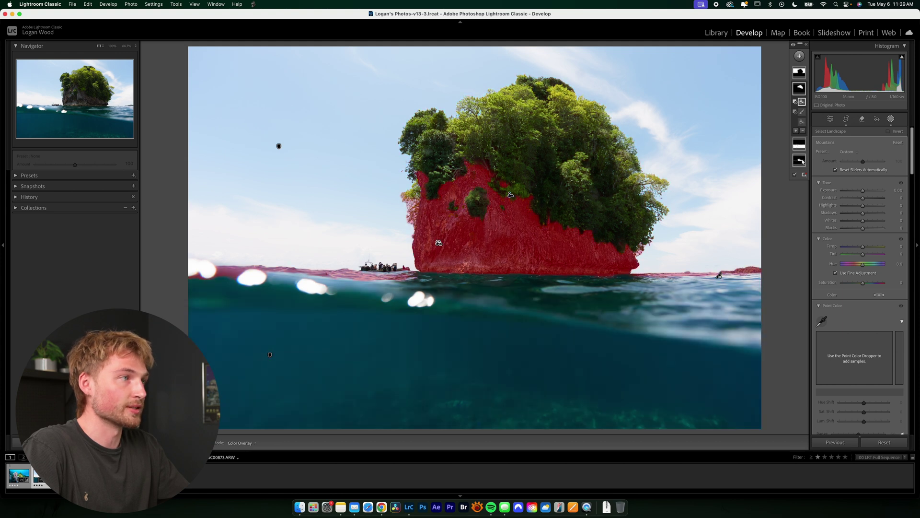
left_click(800, 162)
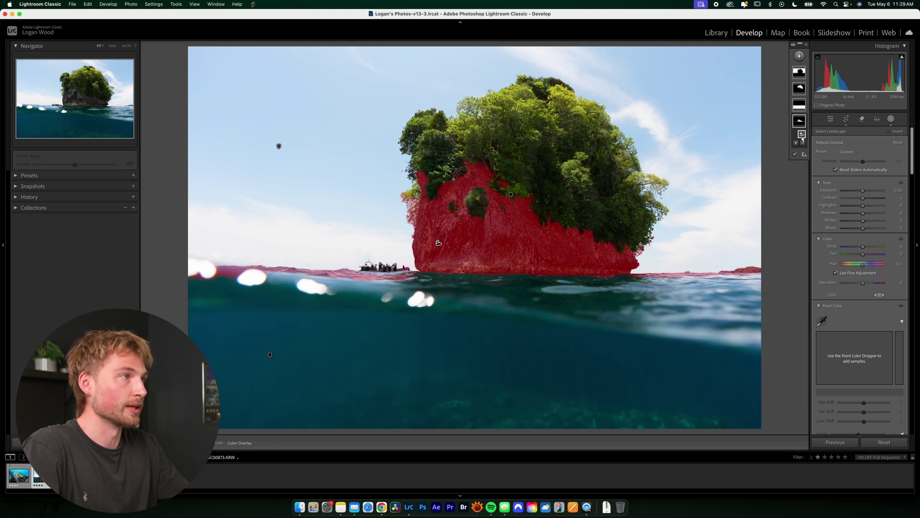
left_click(804, 143)
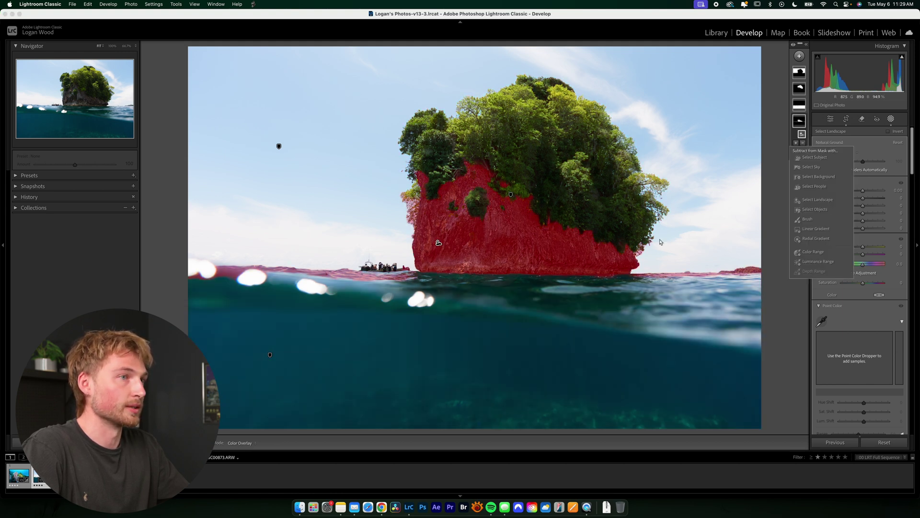
left_click(810, 219)
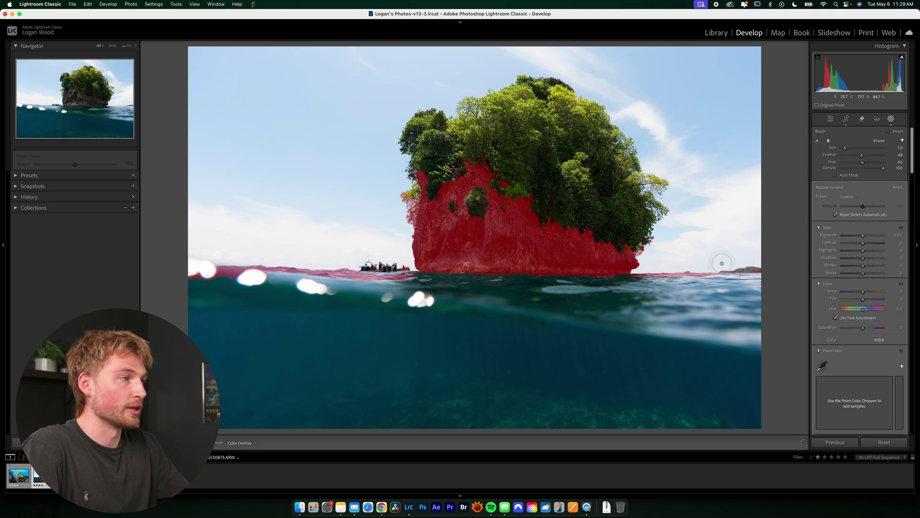
left_click_drag(721, 262, 664, 274)
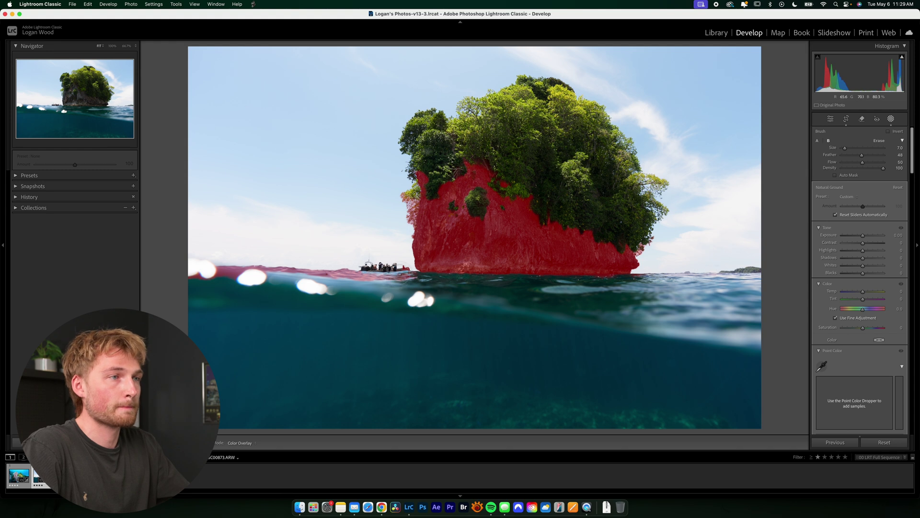
mouse_move(407, 277)
left_mouse_down()
mouse_move(337, 265)
mouse_move(229, 273)
left_mouse_up()
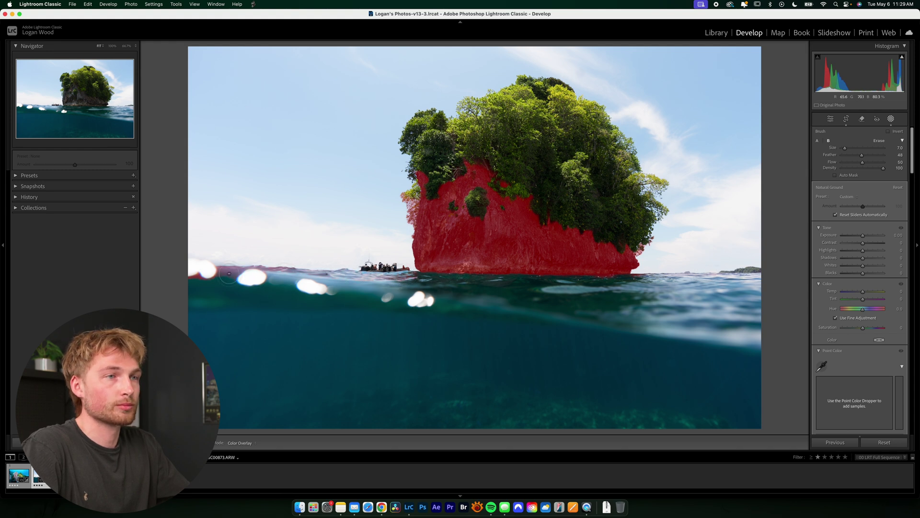
- Hide the mask overlay, then set Shadows to 27 on the Mountains mask and 15 on Natural Ground
left_click(799, 88)
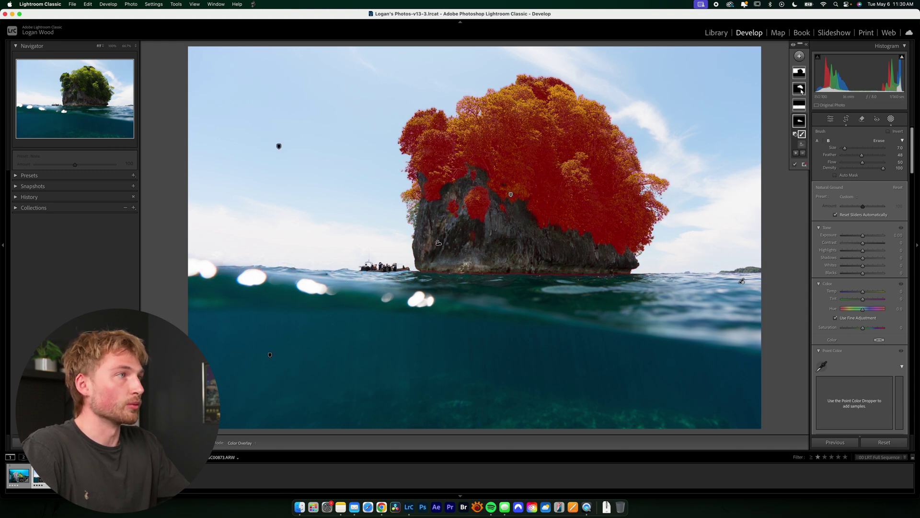
left_click(795, 175)
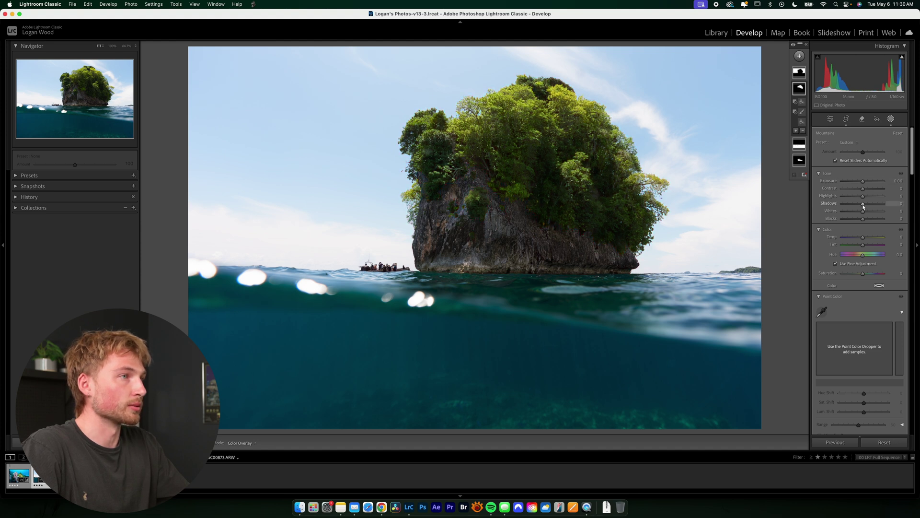
left_click_drag(863, 203, 867, 183)
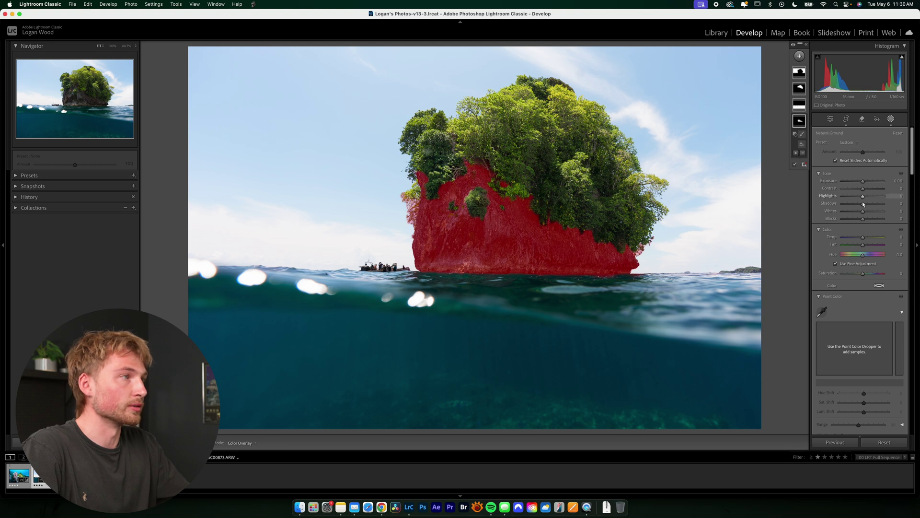
left_click_drag(863, 204, 865, 206)
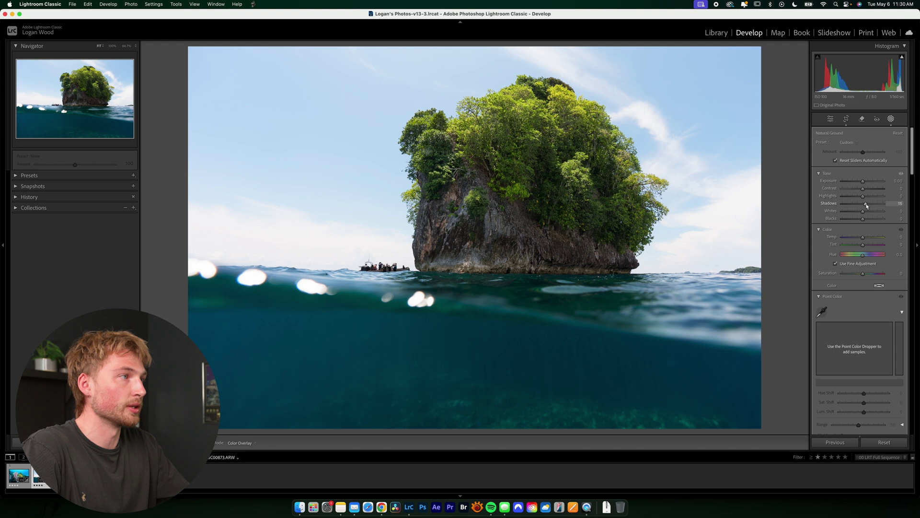
left_click_drag(867, 206, 866, 205)
- On the Water mask, raise Exposure to about +0.5 and set Dehaze to 15
left_click(800, 109)
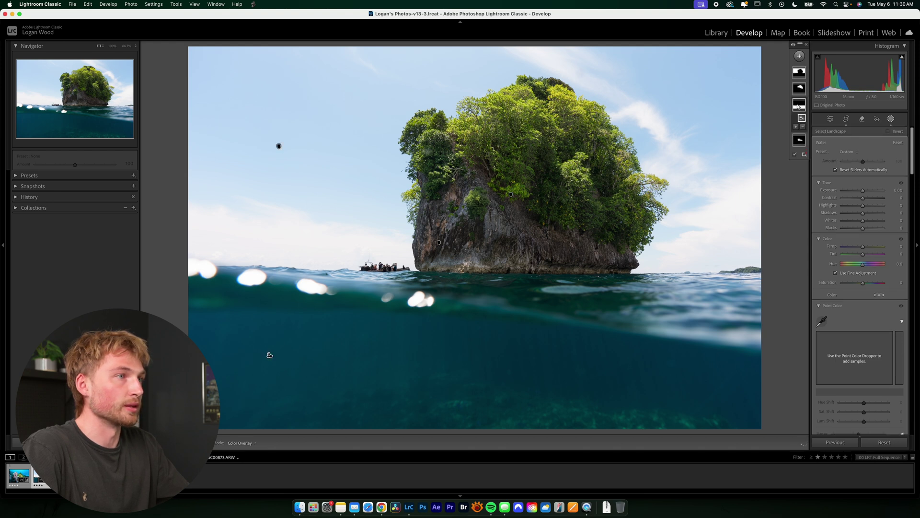
left_click_drag(863, 194, 867, 192)
scroll(858, 206, "down", 12)
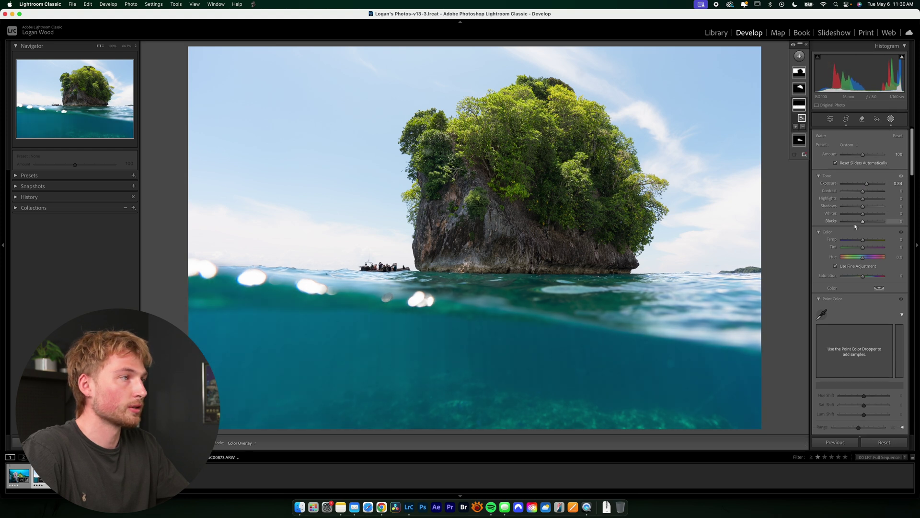
scroll(855, 221, "down", 8)
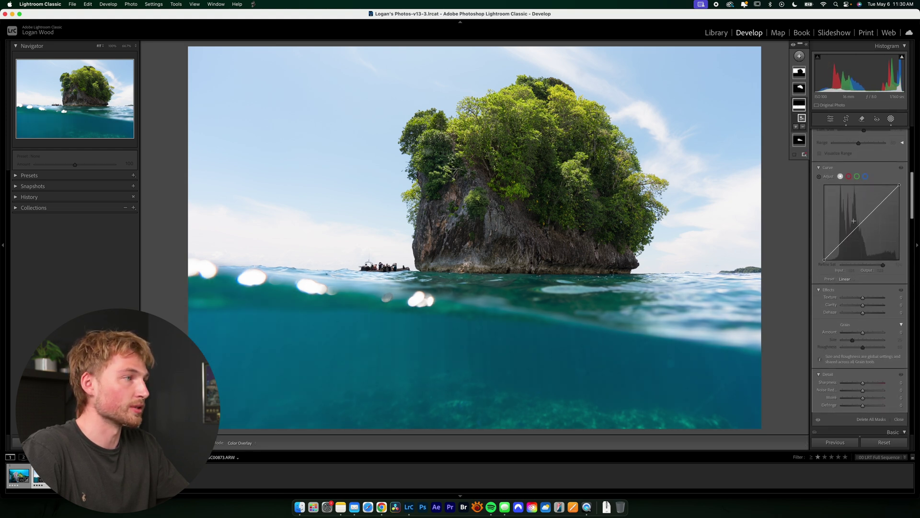
left_click_drag(864, 265, 866, 265)
scroll(863, 240, "up", 15)
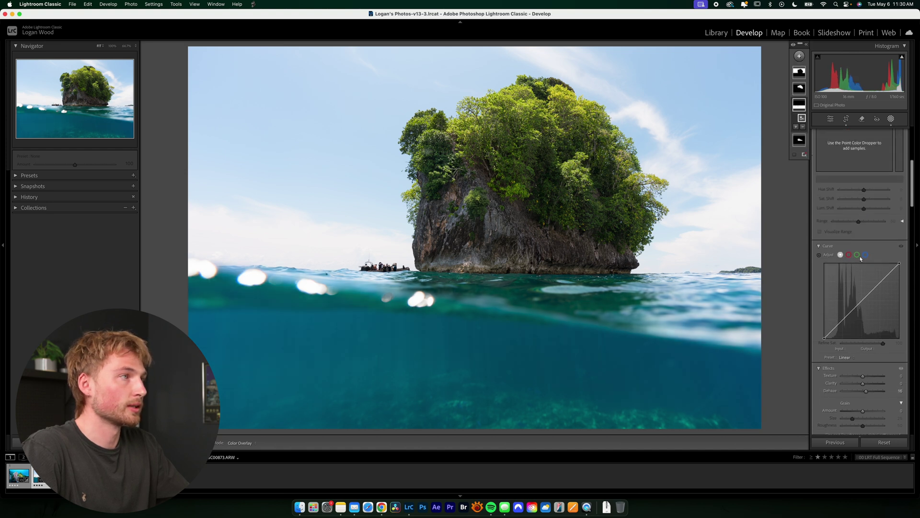
- Lower the Sky mask's Exposure to about −0.48
left_click(802, 72)
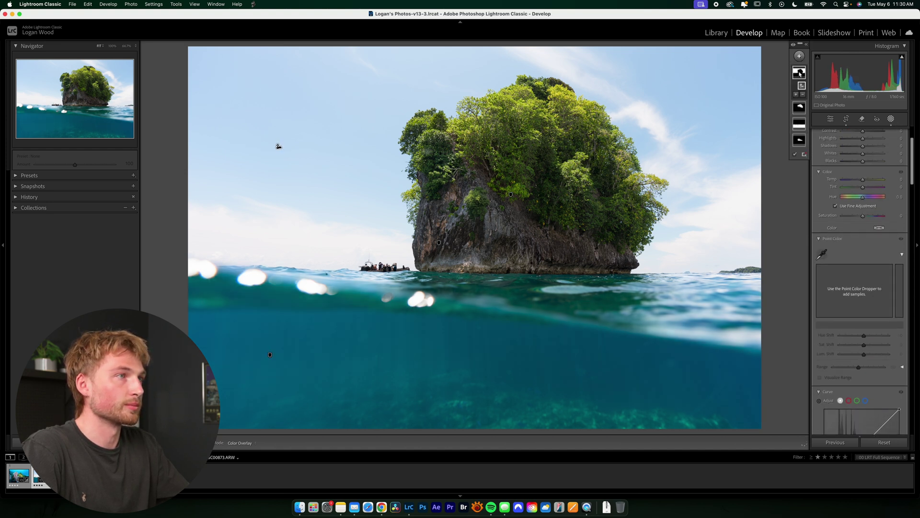
scroll(867, 179, "down", 1)
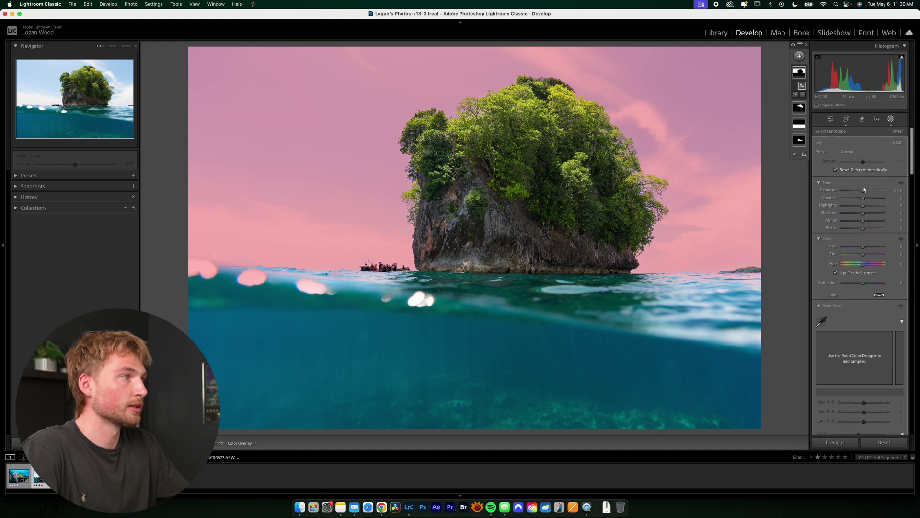
left_click_drag(863, 191, 860, 193)
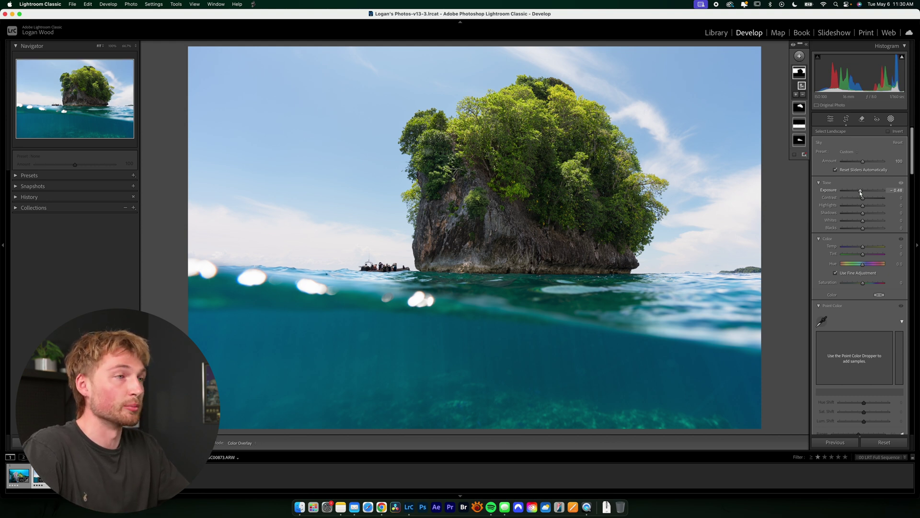
mouse_move(801, 105)
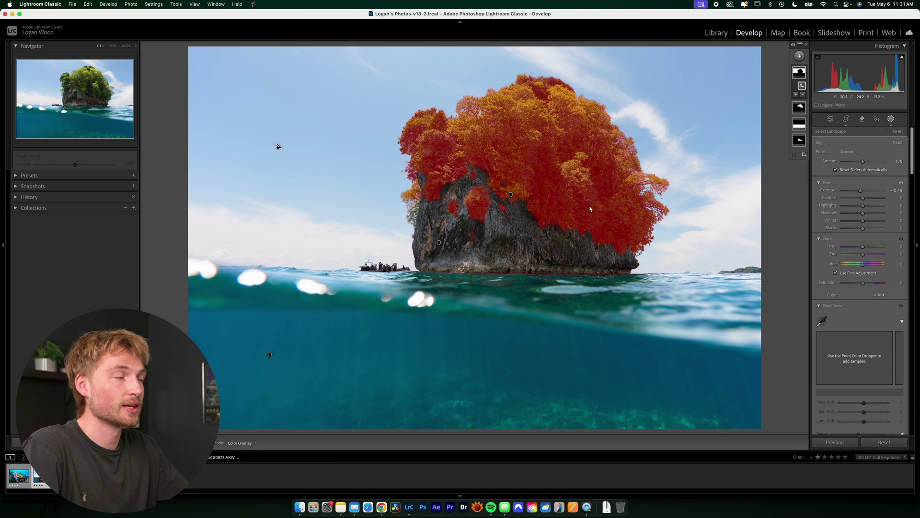
key("o")
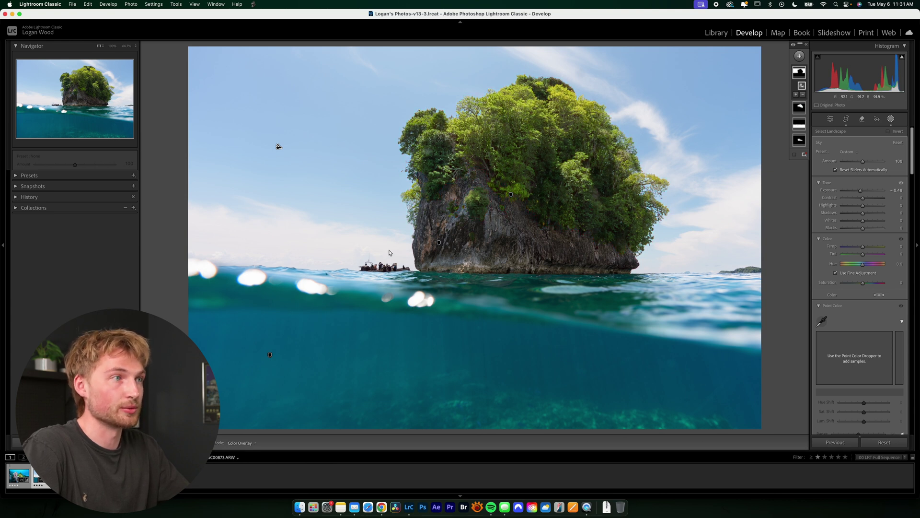